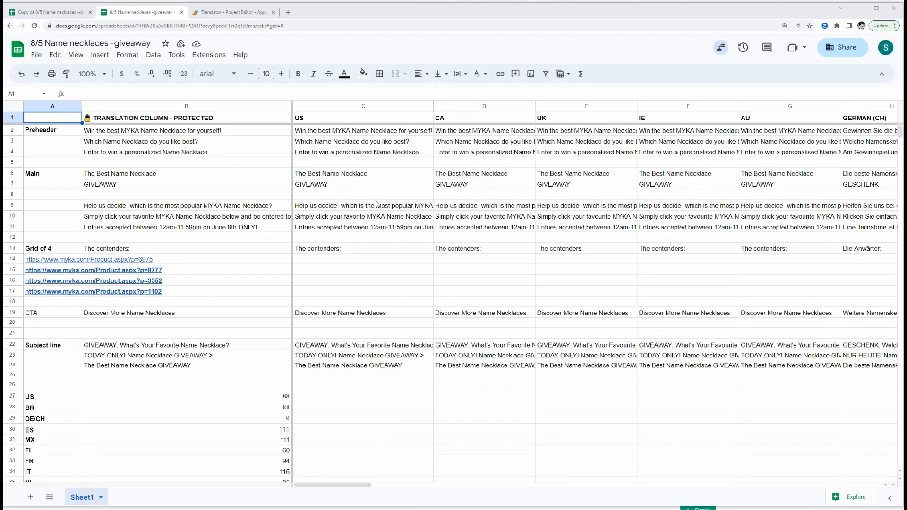
- Switch to the Translator Apps Script project, dismiss the signed-in account notice, and examine the chatGPT function code, including its model setting
{"action": "left_click_drag", "start_coordinate": [366, 484], "coordinate": [345, 478]}
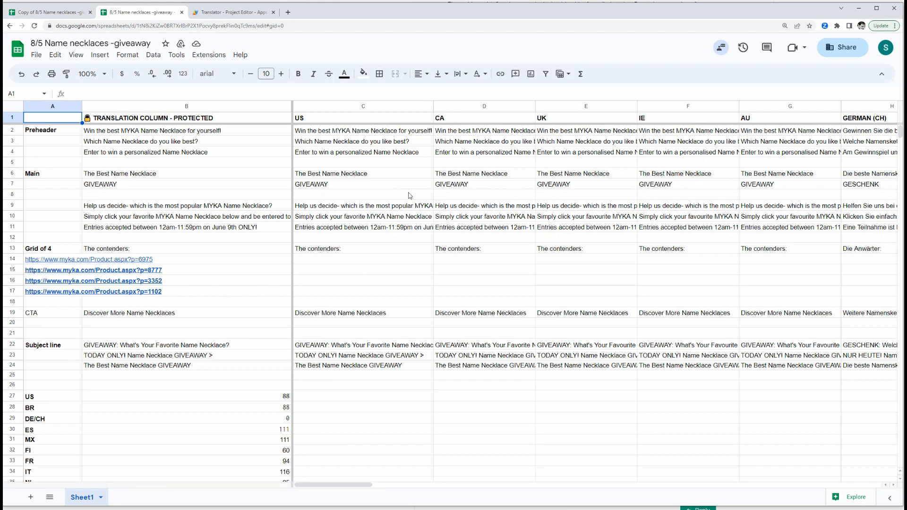
{"action": "left_click", "coordinate": [218, 56]}
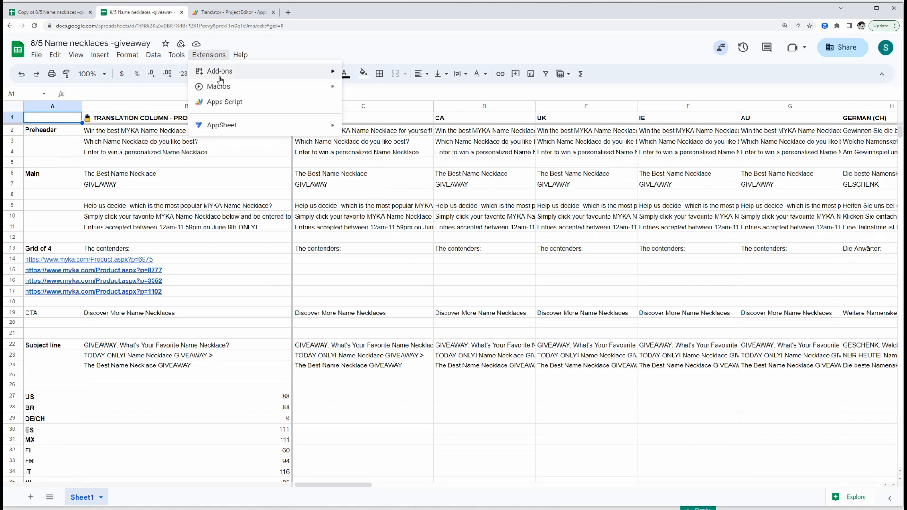
{"action": "left_click", "coordinate": [224, 13]}
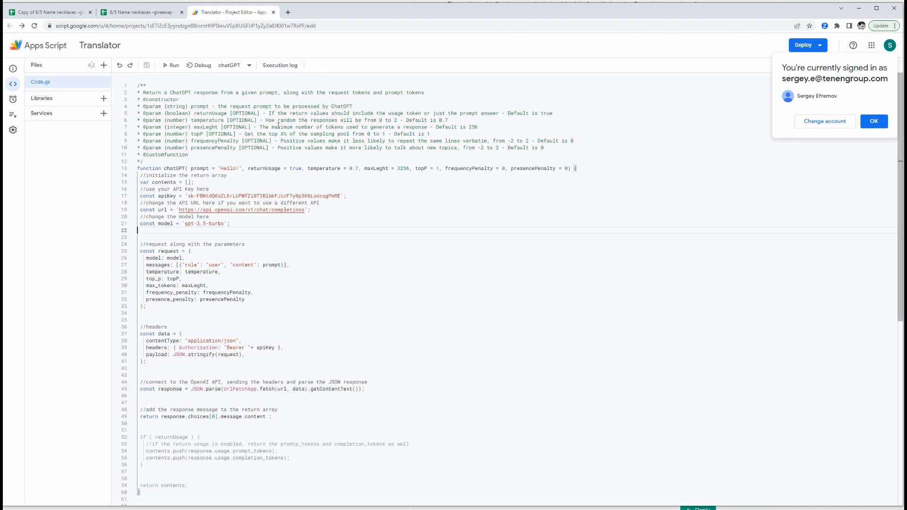
{"action": "left_click", "coordinate": [875, 122]}
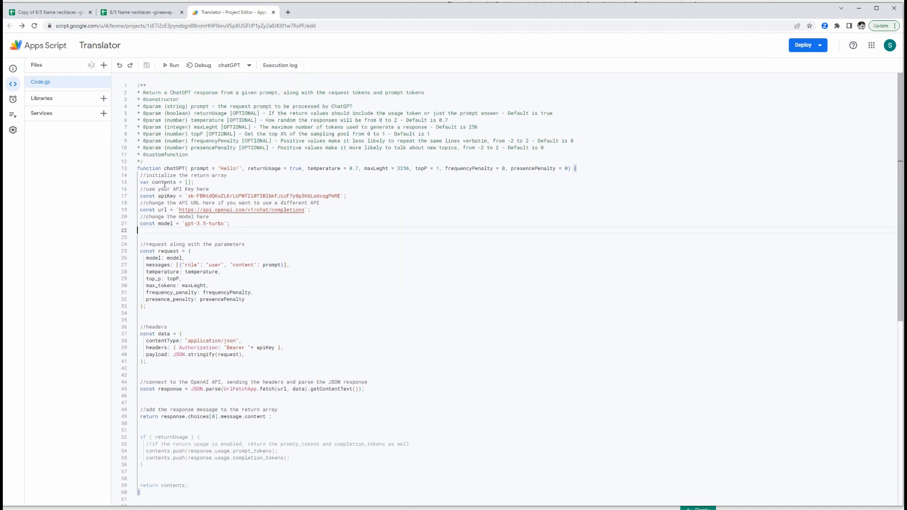
{"action": "left_click_drag", "start_coordinate": [189, 223], "coordinate": [231, 226]}
{"action": "left_click", "coordinate": [229, 226]}
{"action": "scroll", "coordinate": [267, 303], "scroll_direction": "down", "scroll_amount": 3}
{"action": "scroll", "coordinate": [265, 297], "scroll_direction": "up", "scroll_amount": 3}
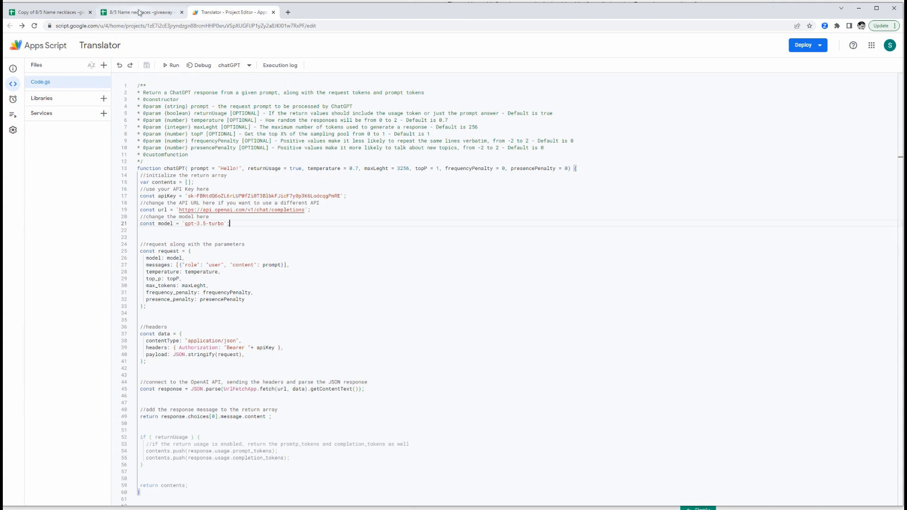
- In the "Copy of 8/5 Name necklaces -giveaway" spreadsheet, label cell A1 "prompt 1" and cell B1 "prompt 2"
{"action": "left_click", "coordinate": [49, 14]}
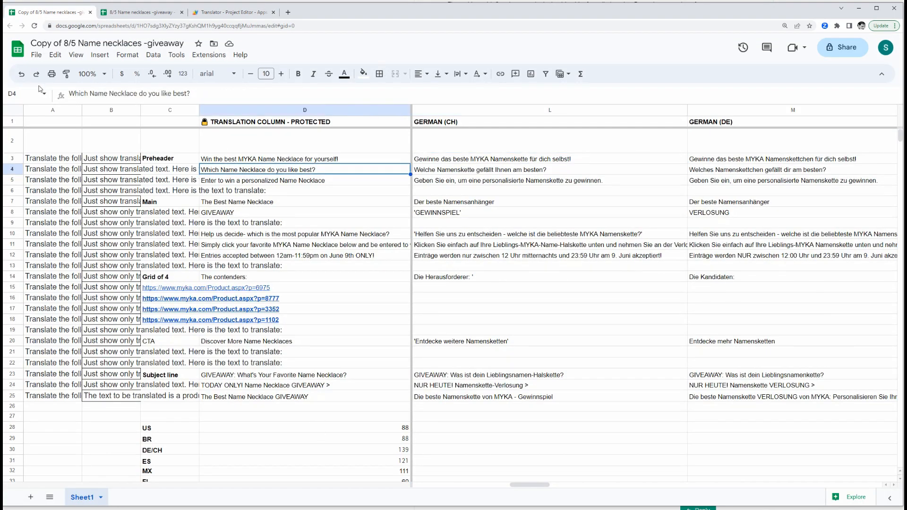
{"action": "left_click", "coordinate": [63, 124]}
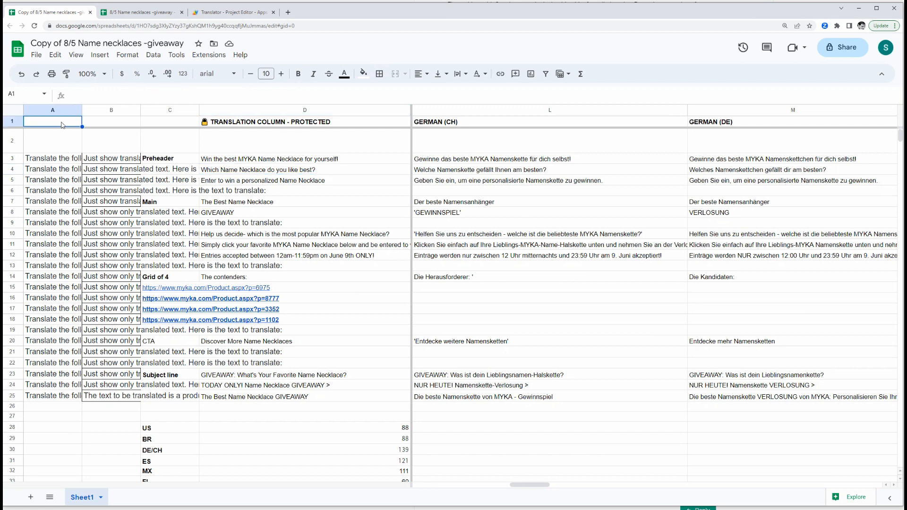
{"action": "type", "text": "prom"}
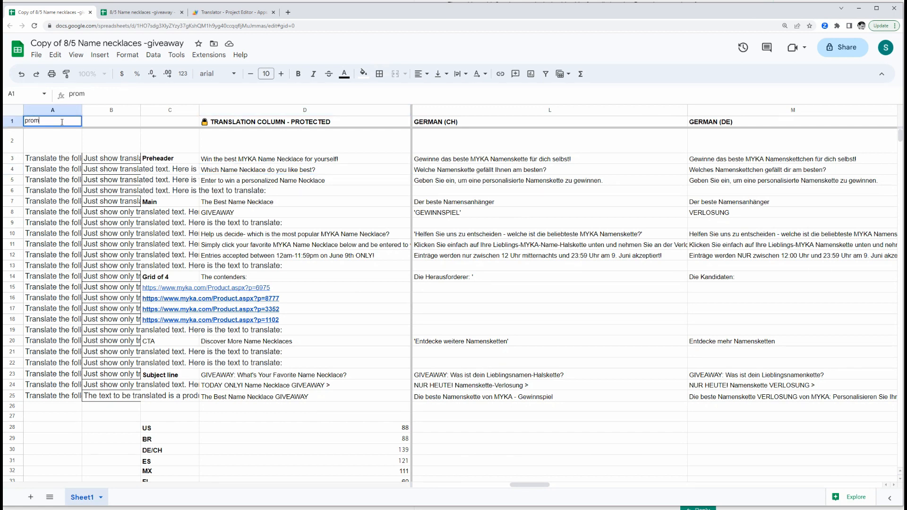
{"action": "type", "text": "pt 1"}
{"action": "key", "text": "Tab"}
{"action": "type", "text": "pro"}
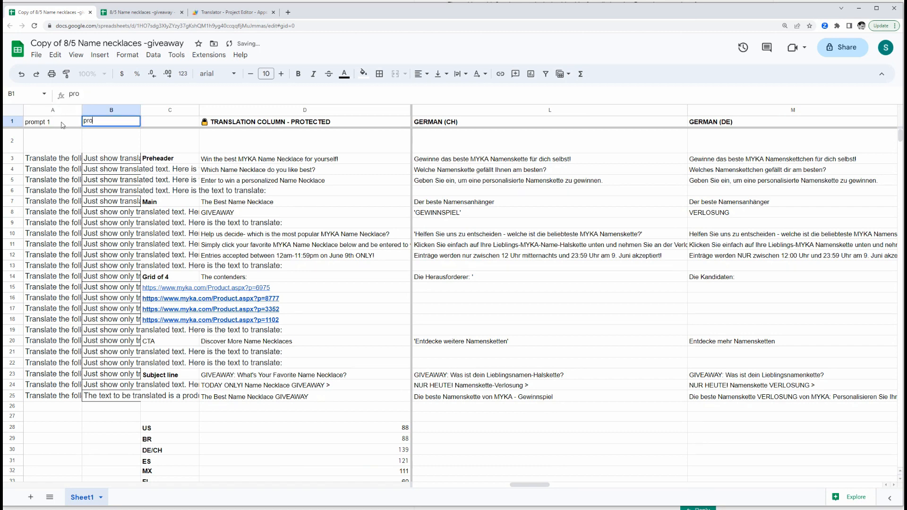
{"action": "type", "text": "mpt 2"}
{"action": "key", "text": "Return"}
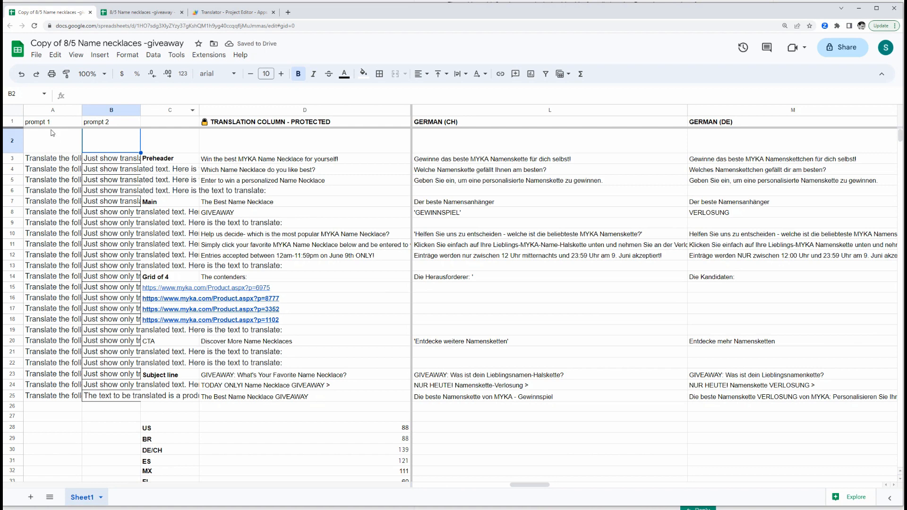
- Examine the full prompt texts in cells A3 and B3
{"action": "left_click", "coordinate": [53, 110]}
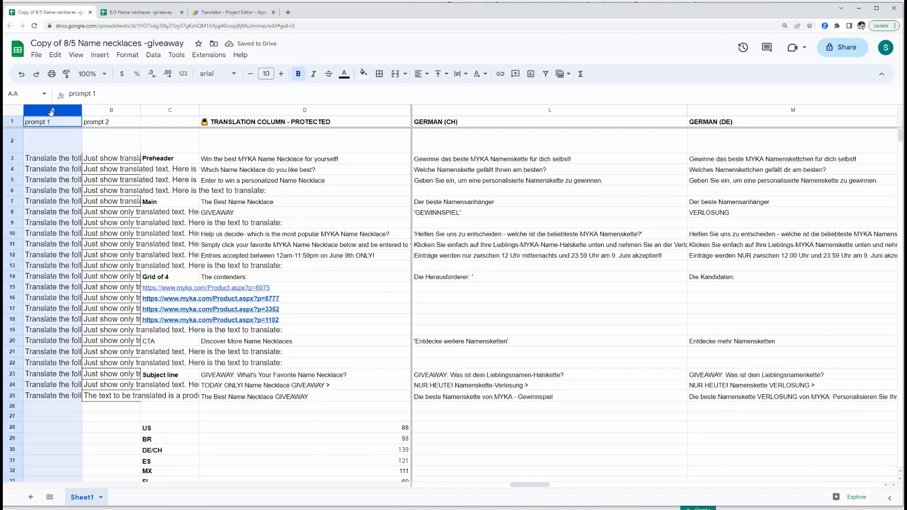
{"action": "left_click", "coordinate": [55, 157]}
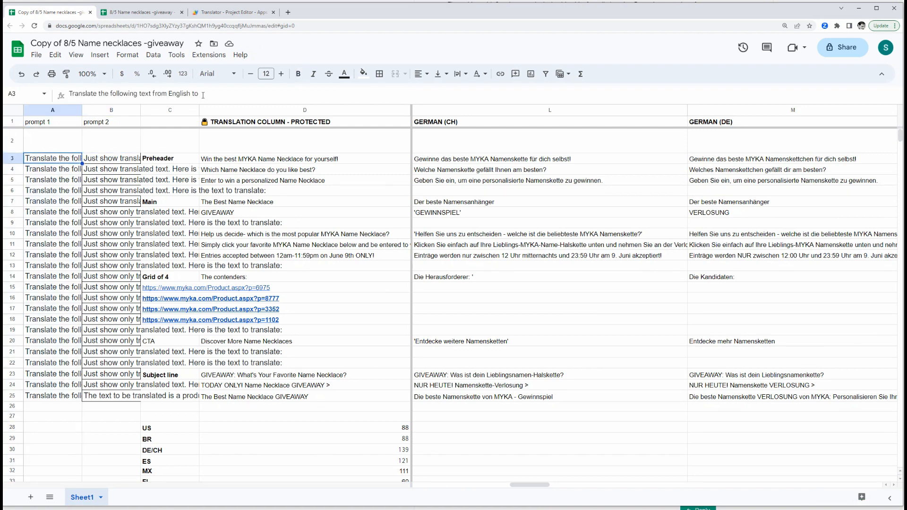
{"action": "left_click_drag", "start_coordinate": [203, 94], "coordinate": [70, 97]}
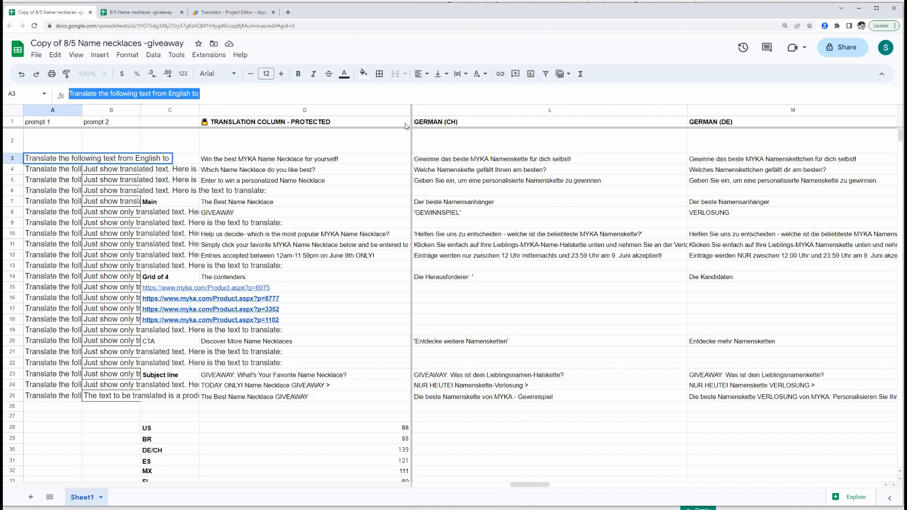
{"action": "left_click", "coordinate": [113, 160]}
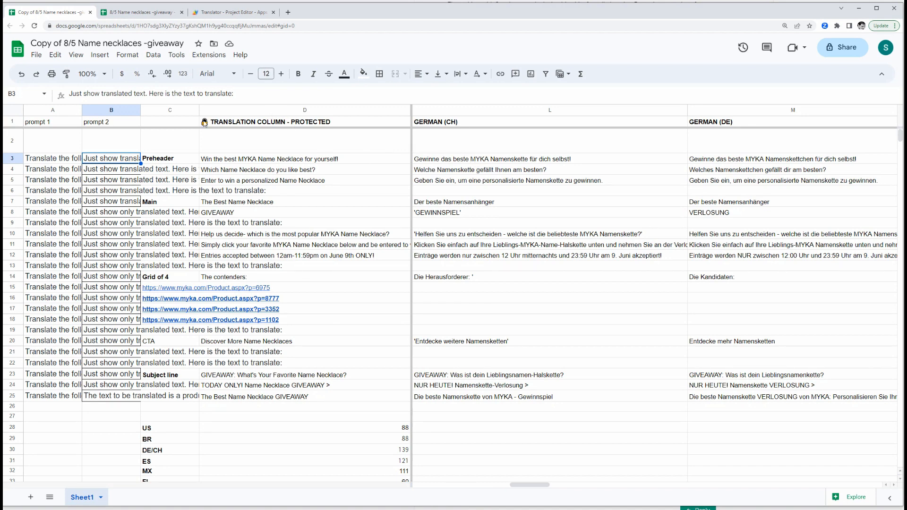
{"action": "key", "text": "Left"}
{"action": "left_click", "coordinate": [102, 156]}
{"action": "key", "text": "Left"}
{"action": "key", "text": "Right"}
- Examine the ISBLANK check in the L3 translation formula and compare it with the empty cell D9 and the L8 formula
{"action": "left_click", "coordinate": [470, 159]}
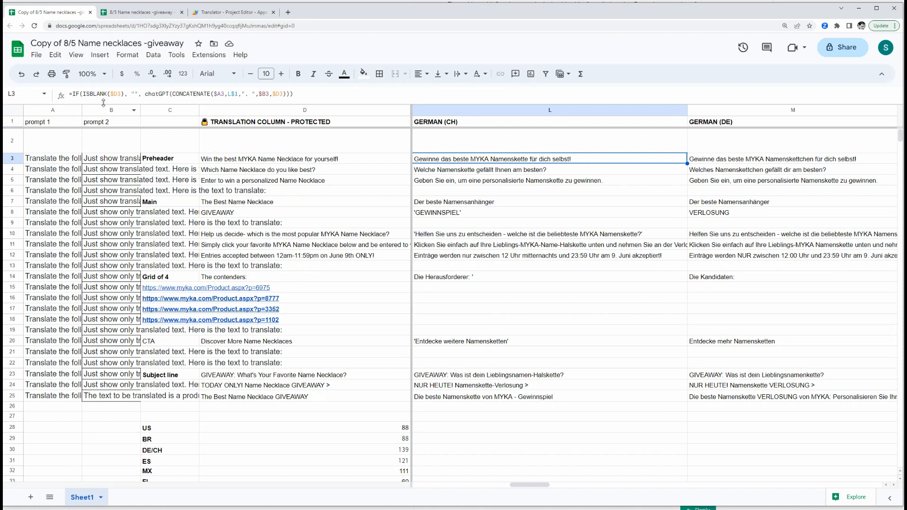
{"action": "left_click", "coordinate": [92, 94]}
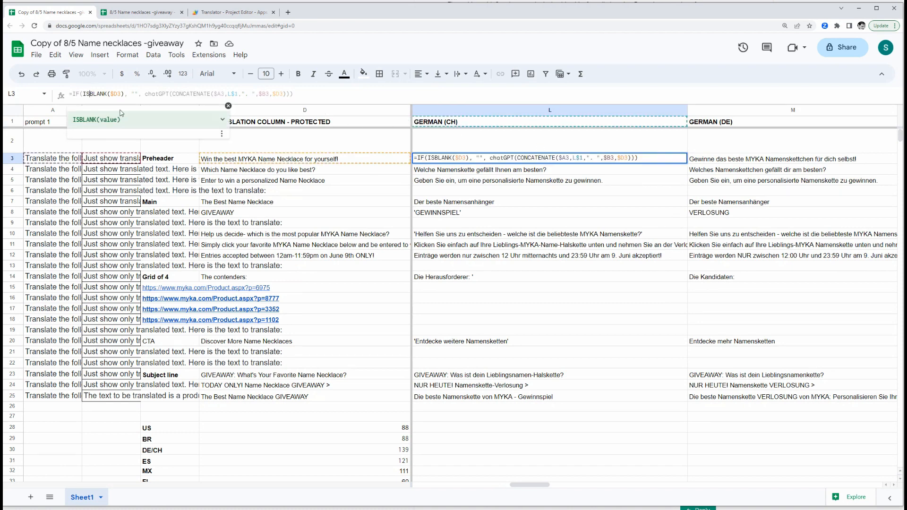
{"action": "key", "text": "Right"}
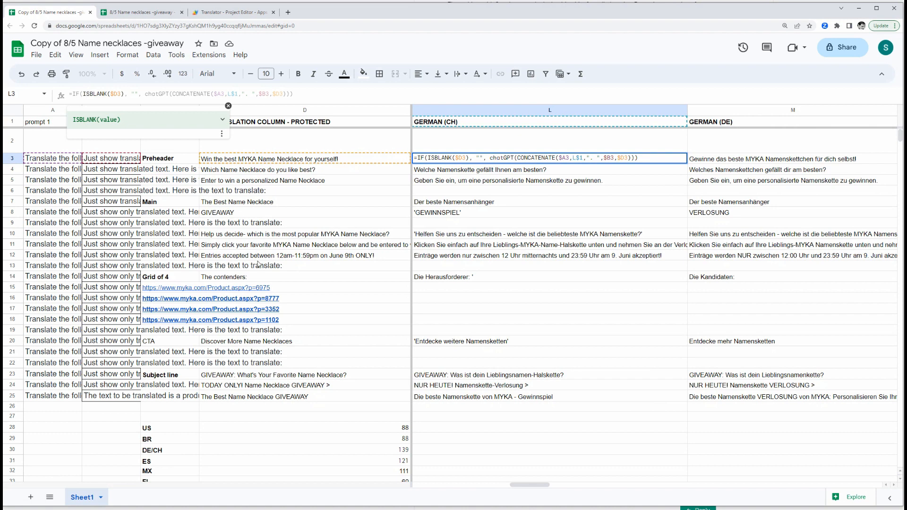
{"action": "left_click", "coordinate": [249, 222]}
{"action": "double_click", "coordinate": [249, 223]}
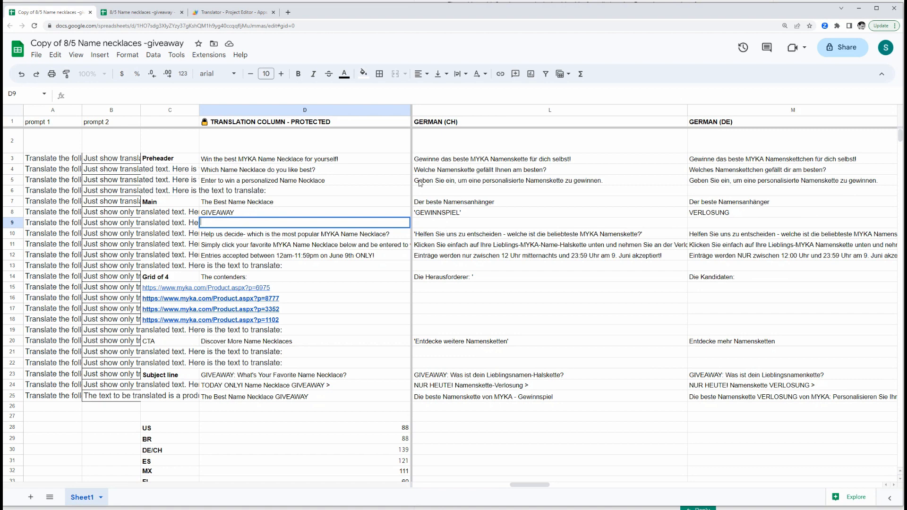
{"action": "left_click", "coordinate": [423, 211]}
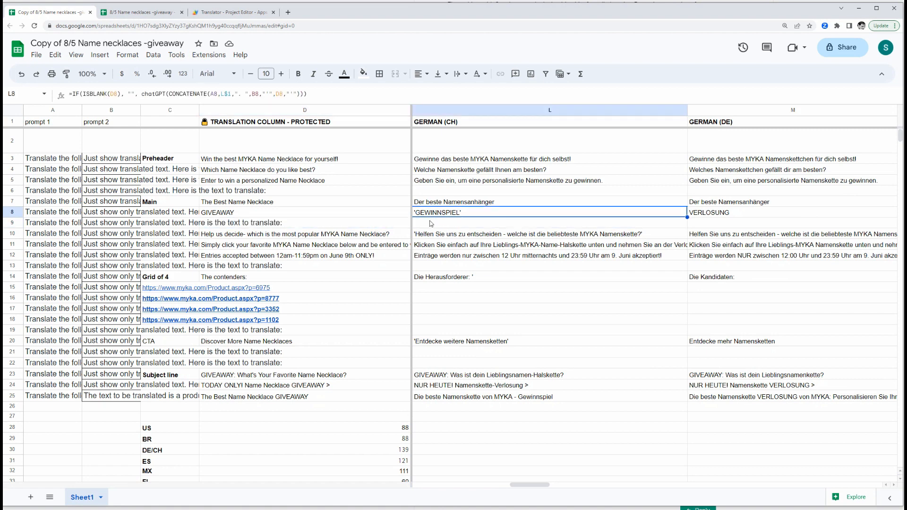
{"action": "left_click", "coordinate": [462, 160]}
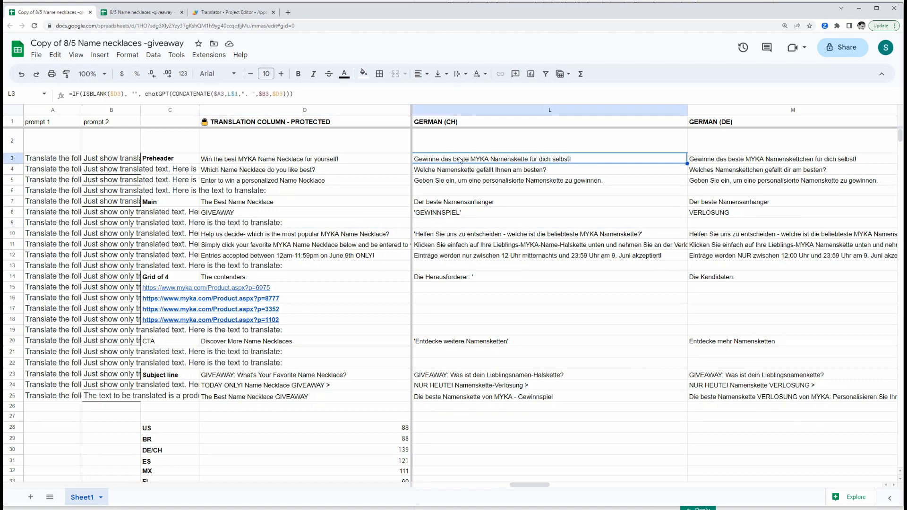
- Examine the empty-string result and chatGPT call in the L3 formula, and check the function's source in the Translator script
{"action": "left_click", "coordinate": [134, 94]}
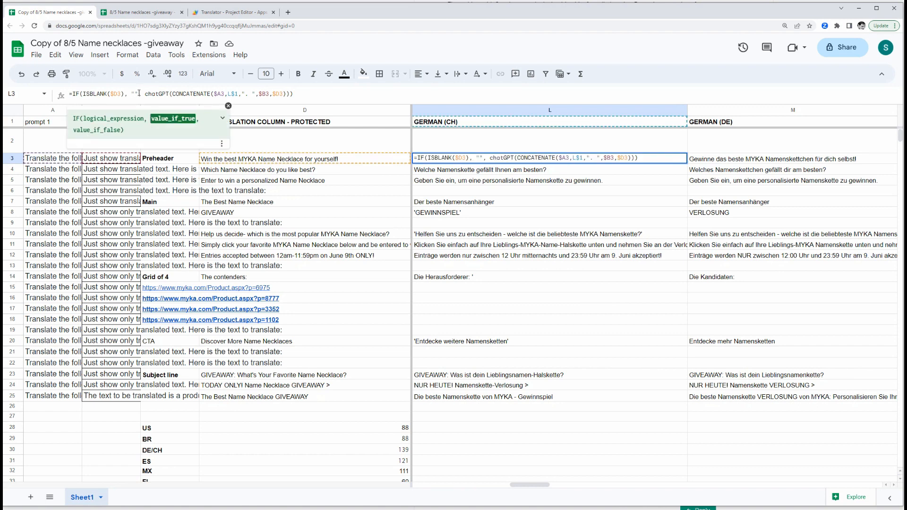
{"action": "left_click", "coordinate": [151, 95]}
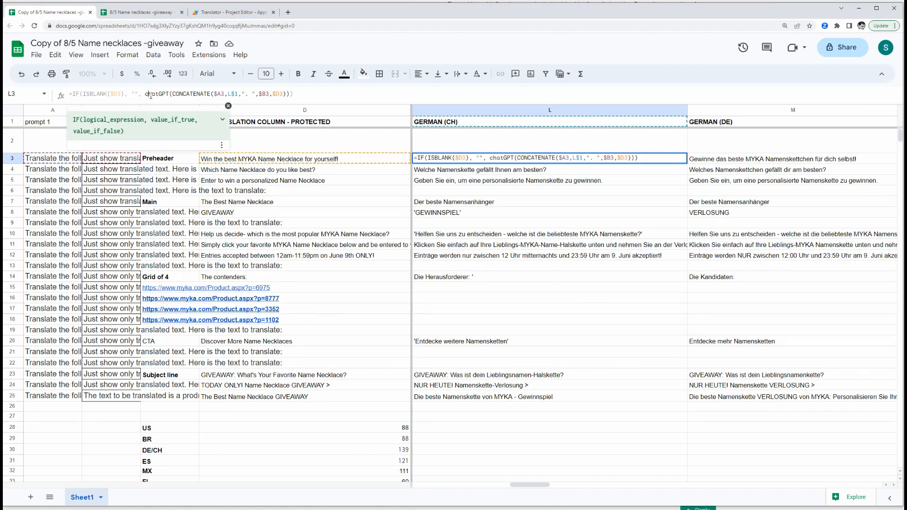
{"action": "left_click_drag", "start_coordinate": [146, 95], "coordinate": [238, 95]}
{"action": "left_click", "coordinate": [241, 14]}
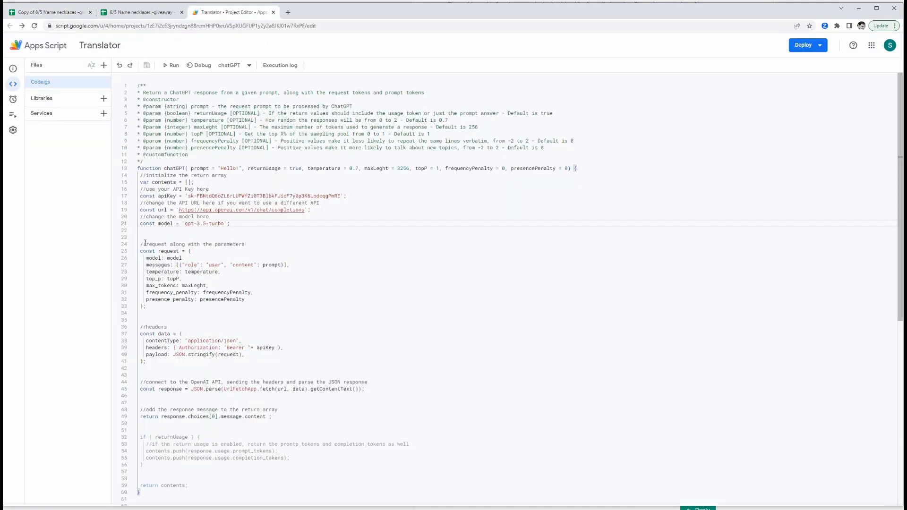
{"action": "left_click", "coordinate": [51, 11]}
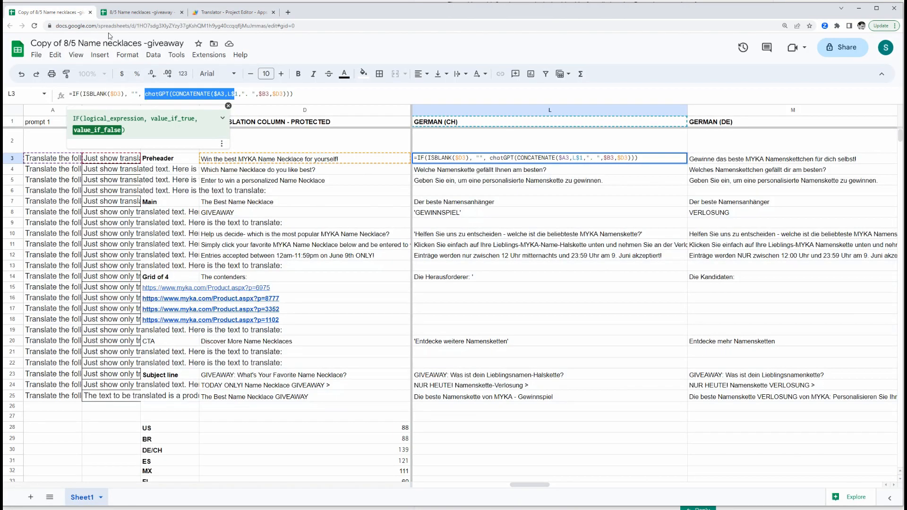
- Examine the CONCATENATE part of the L3 formula and leave the cell without changing it
{"action": "left_click", "coordinate": [163, 94]}
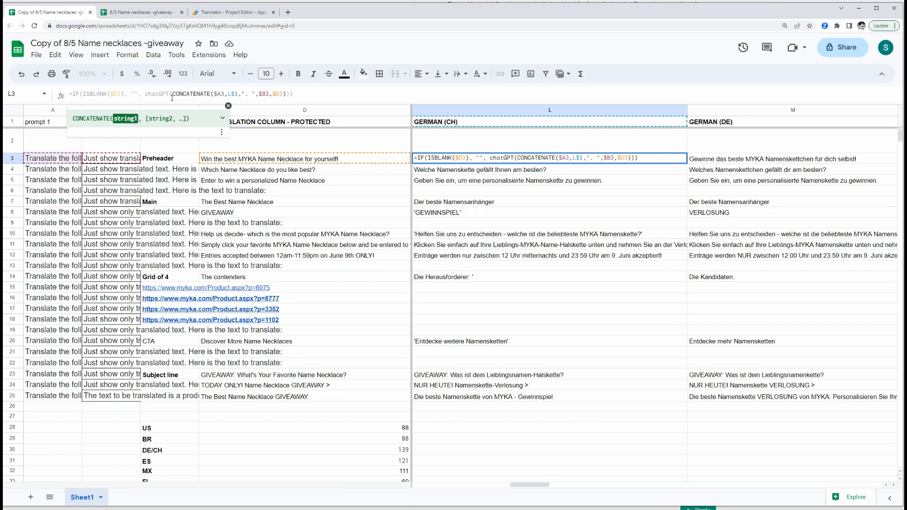
{"action": "left_click", "coordinate": [176, 94]}
{"action": "left_click_drag", "start_coordinate": [173, 94], "coordinate": [287, 94]}
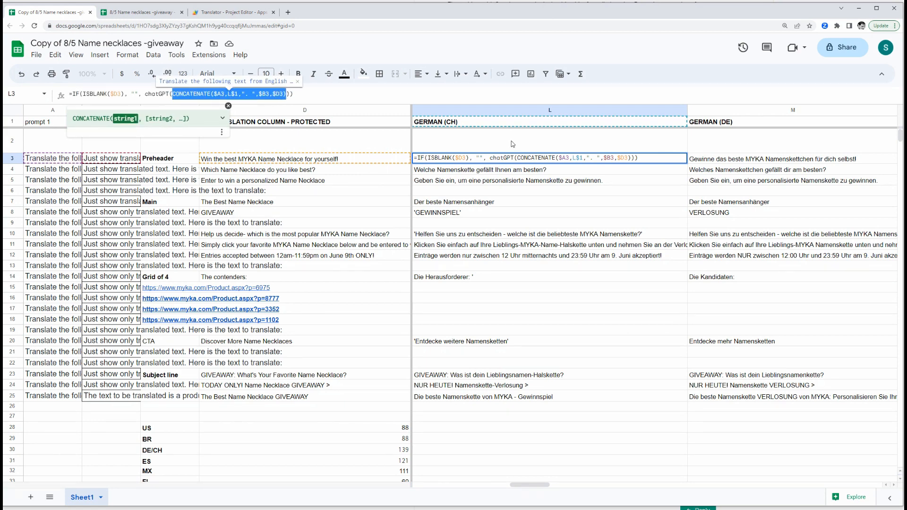
{"action": "left_click", "coordinate": [476, 142]}
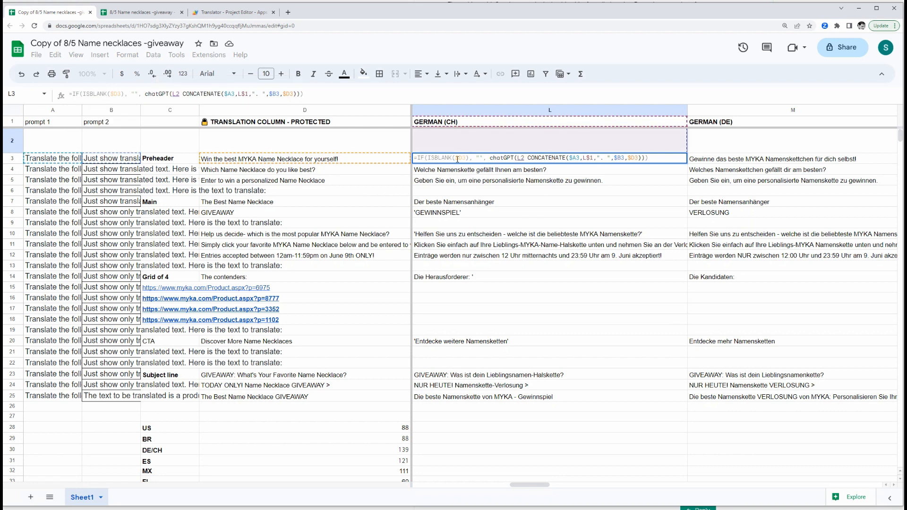
{"action": "key", "text": "BackSpace"}
{"action": "key", "text": "Escape"}
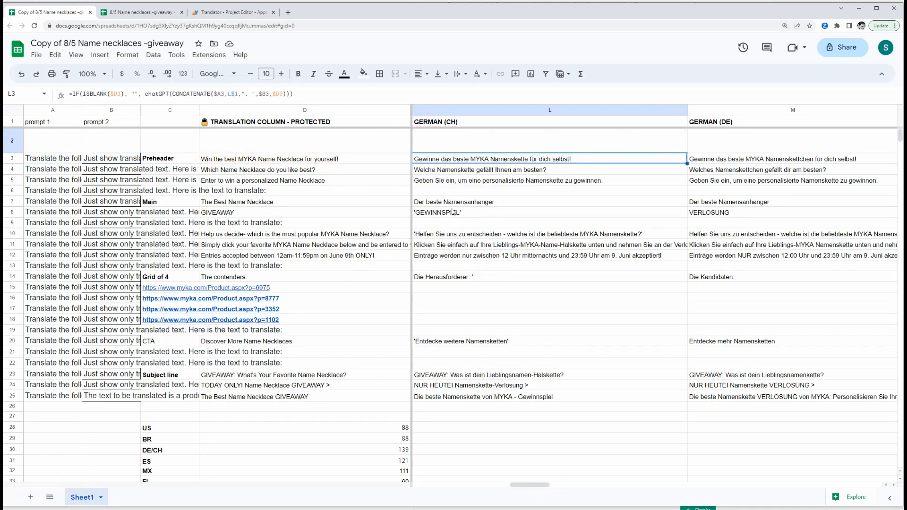
- Replace the formula in L3 with =CONCATENATE($A3,L$1,". ",$B3,$D3) to show the assembled prompt
{"action": "double_click", "coordinate": [446, 160]}
{"action": "key", "text": "ctrl+a"}
{"action": "type", "text": "=CONCATENATE($A3,L$1,\". \",$B3,$D3)"}
{"action": "key", "text": "Return"}
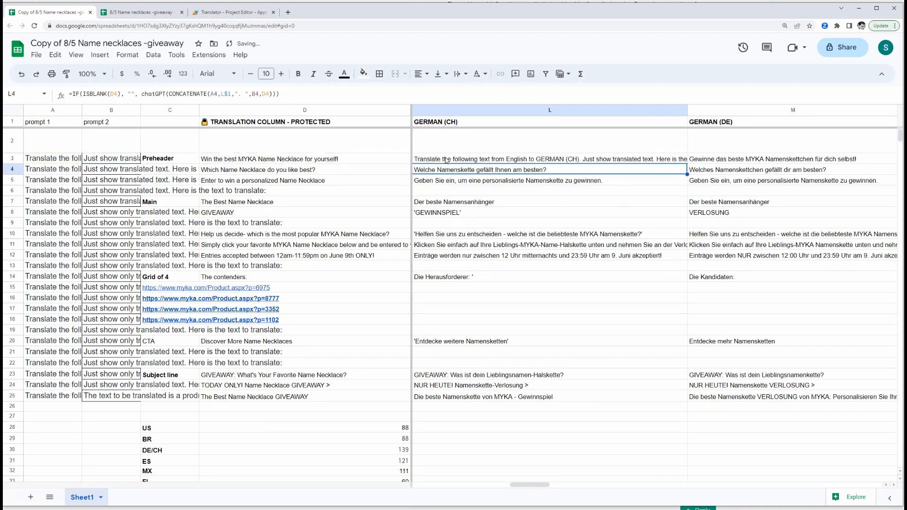
{"action": "key", "text": "Up"}
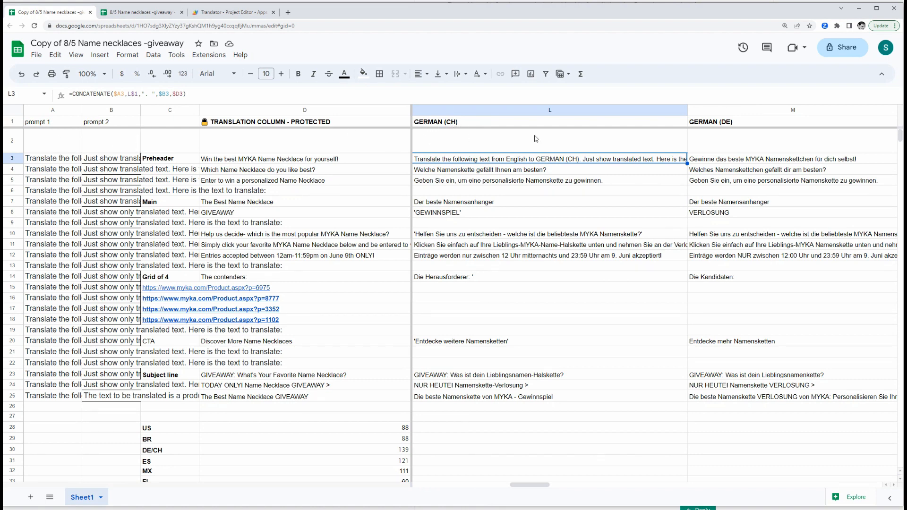
- Examine how the assembled prompt in L3 combines the language header in L1 with the prompt and source text cells
{"action": "left_click", "coordinate": [459, 121]}
{"action": "left_click", "coordinate": [456, 161]}
{"action": "double_click", "coordinate": [533, 162]}
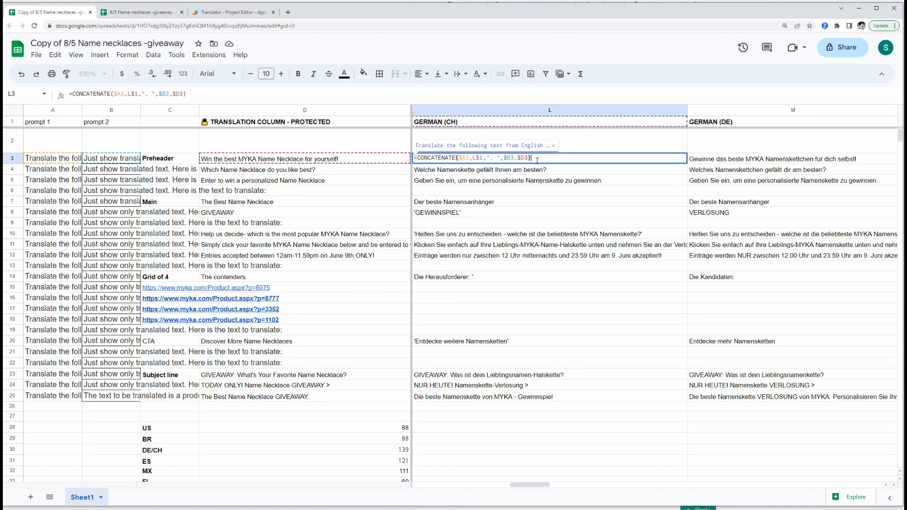
{"action": "key", "text": "Escape"}
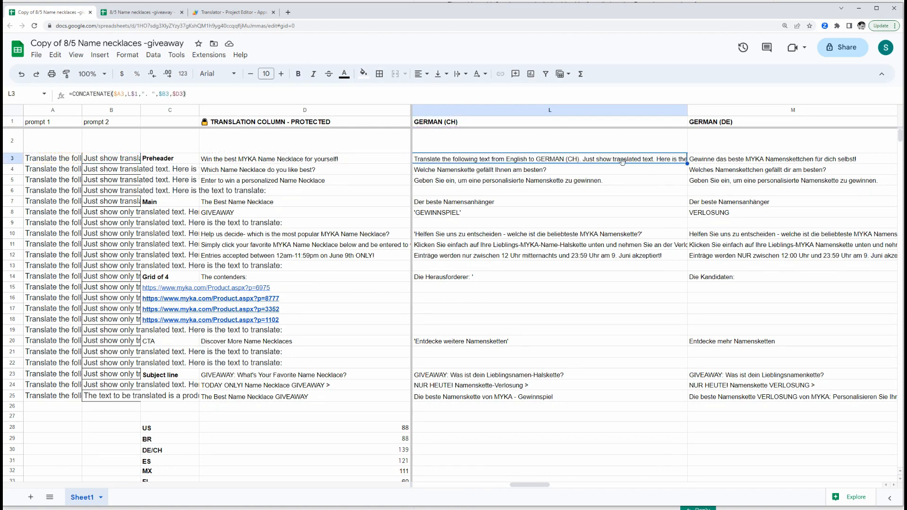
{"action": "key", "text": "ctrl+shift+End"}
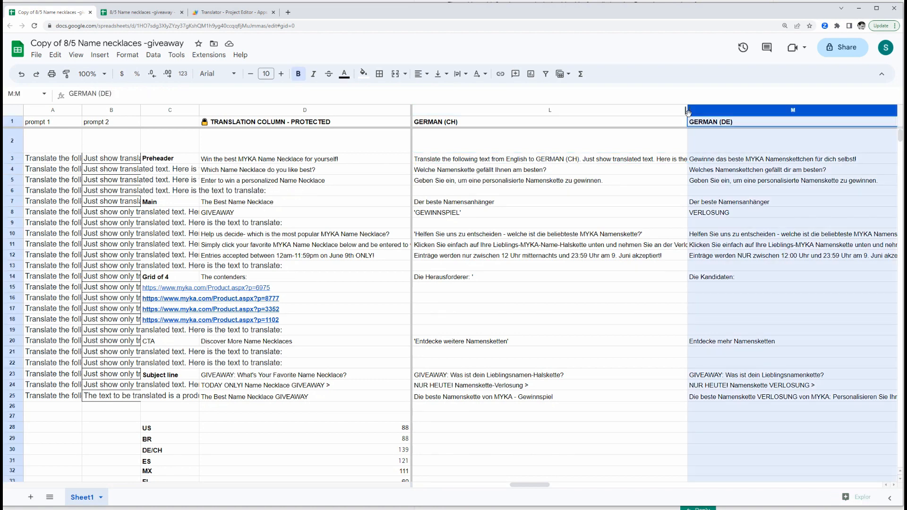
{"action": "left_click", "coordinate": [500, 161]}
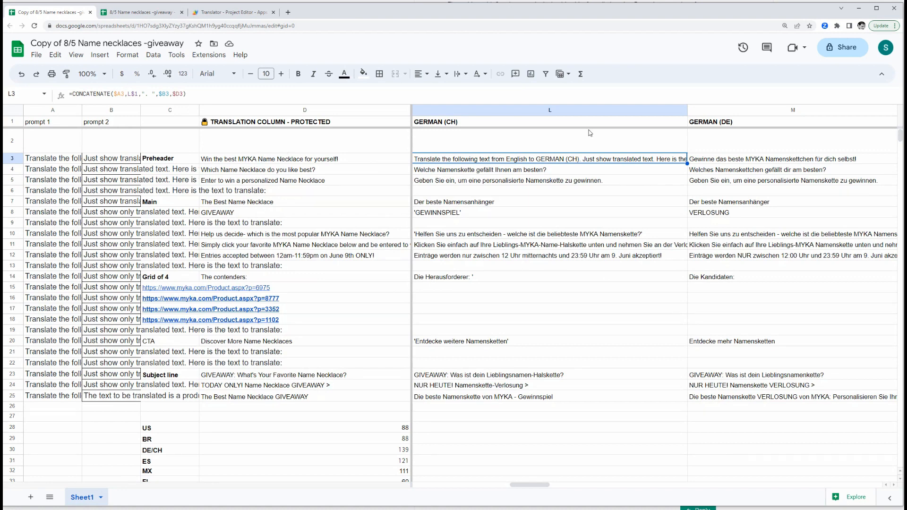
- Undo the formula replacement in L3 to restore the chatGPT translation formula
{"action": "left_click_drag", "start_coordinate": [529, 182], "coordinate": [539, 189]}
{"action": "left_click", "coordinate": [546, 187]}
{"action": "key", "text": "ctrl+z"}
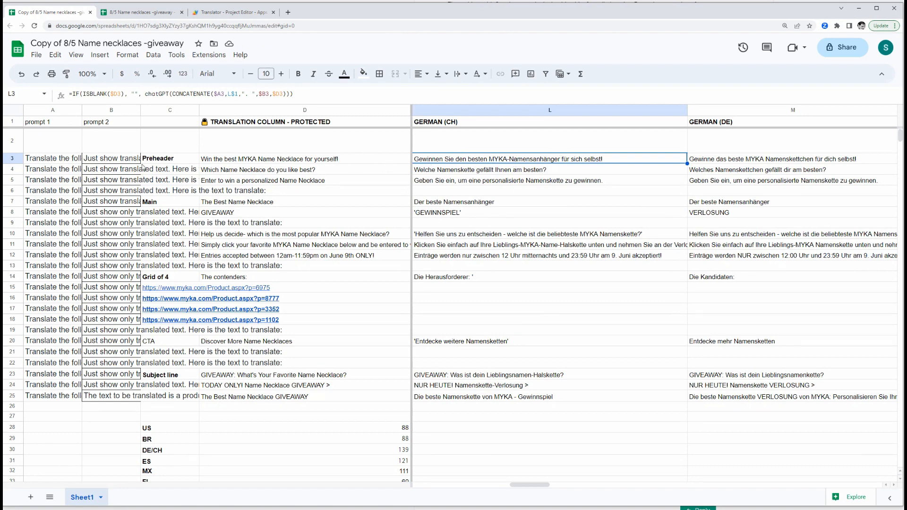
- Re-enter the prompt text in A3 to rerun the row 3 translations and select the result in L3
{"action": "left_click", "coordinate": [43, 163]}
{"action": "double_click", "coordinate": [70, 158]}
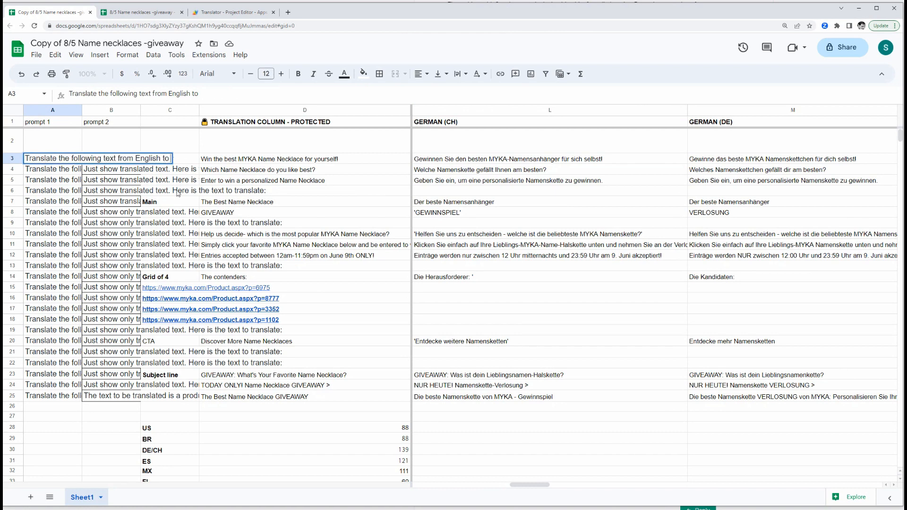
{"action": "key", "text": "Return"}
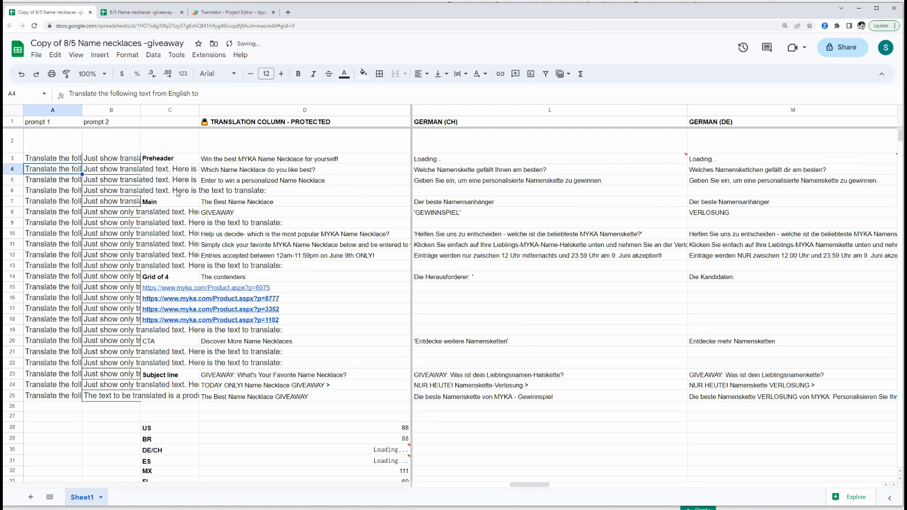
{"action": "left_click", "coordinate": [457, 159]}
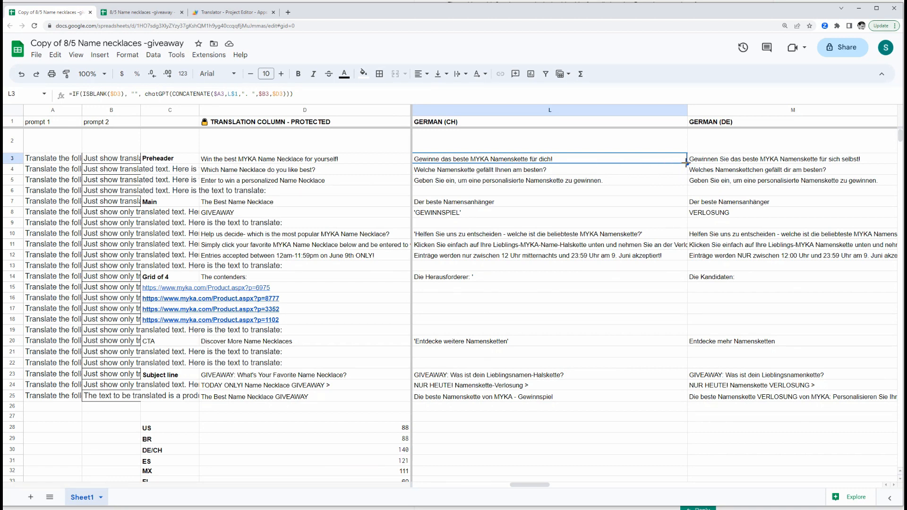
- Fill the L3 translation formula down through L9 and paste a copy of L3 into L7
{"action": "left_click_drag", "start_coordinate": [687, 164], "coordinate": [669, 223]}
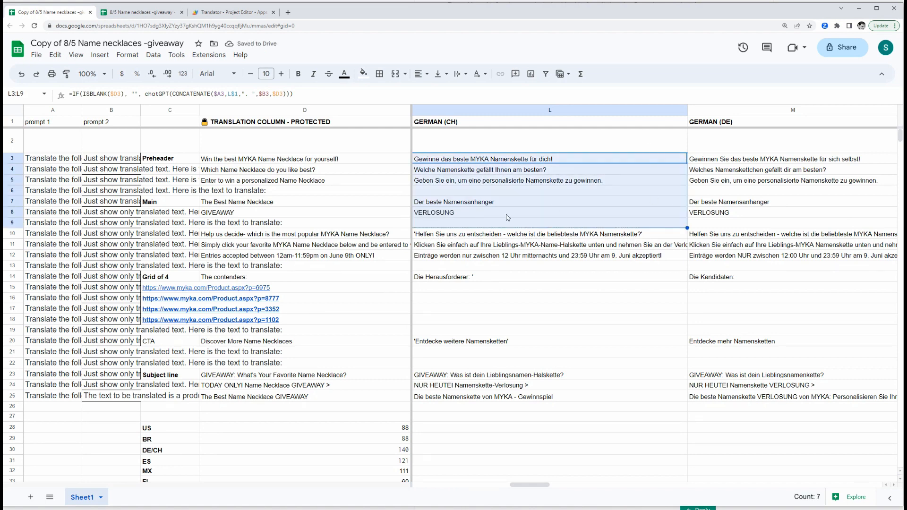
{"action": "left_click", "coordinate": [634, 182]}
{"action": "left_click", "coordinate": [612, 161]}
{"action": "key", "text": "ctrl+c"}
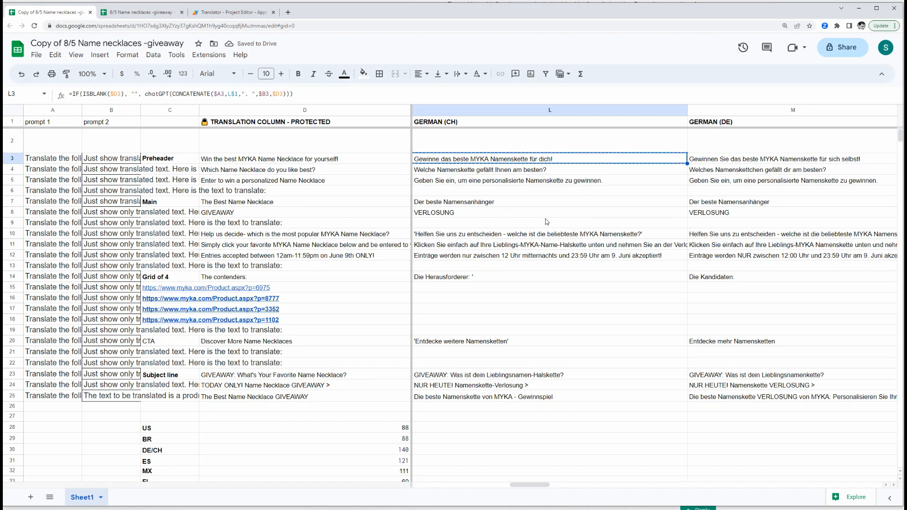
{"action": "left_click", "coordinate": [453, 205]}
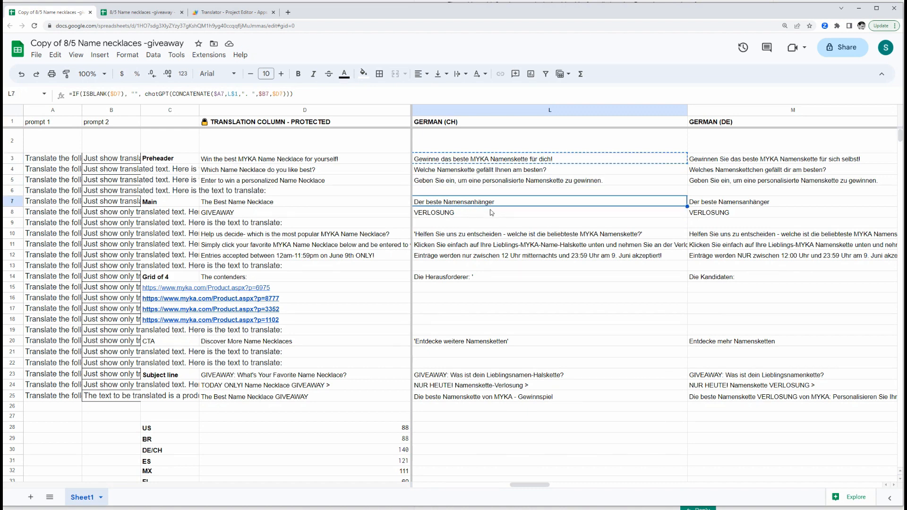
{"action": "key", "text": "ctrl+v"}
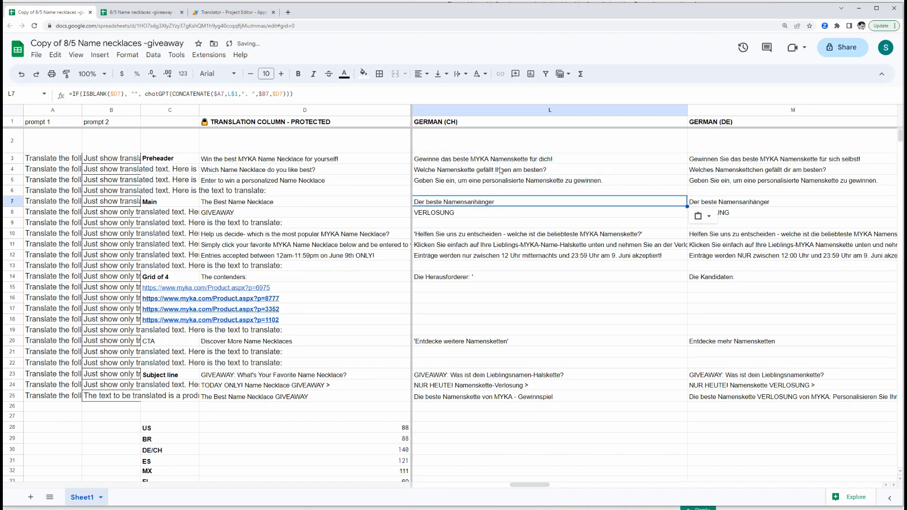
{"action": "left_click", "coordinate": [500, 258]}
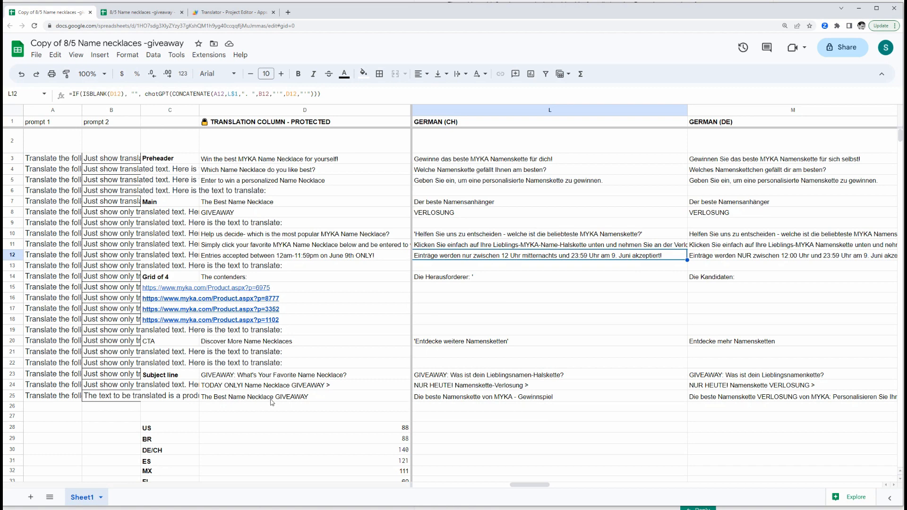
- Re-enter the source text in D25 to rerun its translations and check the German (CH) result in L25
{"action": "left_click", "coordinate": [308, 398]}
{"action": "double_click", "coordinate": [316, 396]}
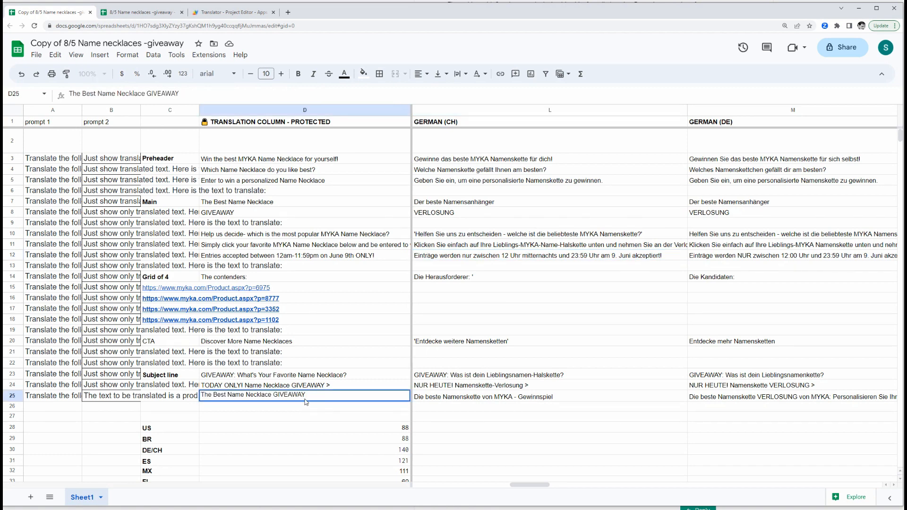
{"action": "key", "text": "Return"}
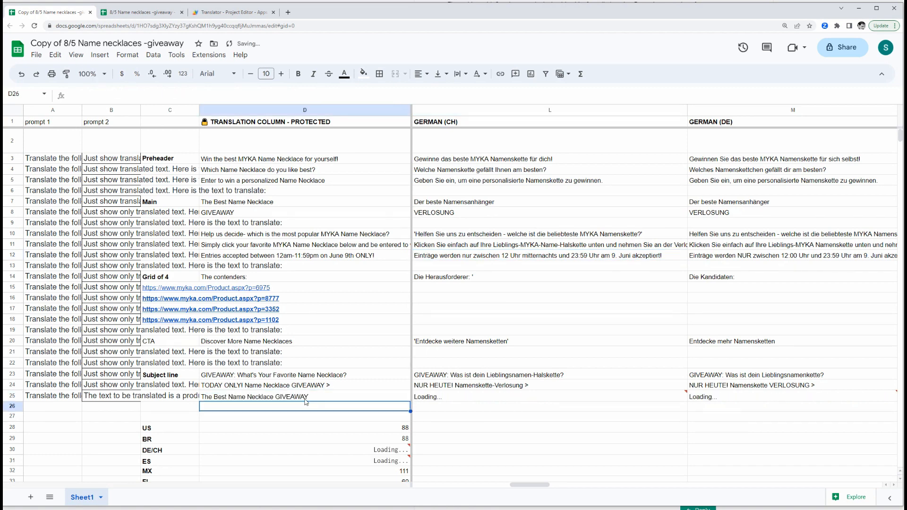
{"action": "left_click", "coordinate": [434, 400]}
{"action": "left_click_drag", "start_coordinate": [607, 415], "coordinate": [585, 407]}
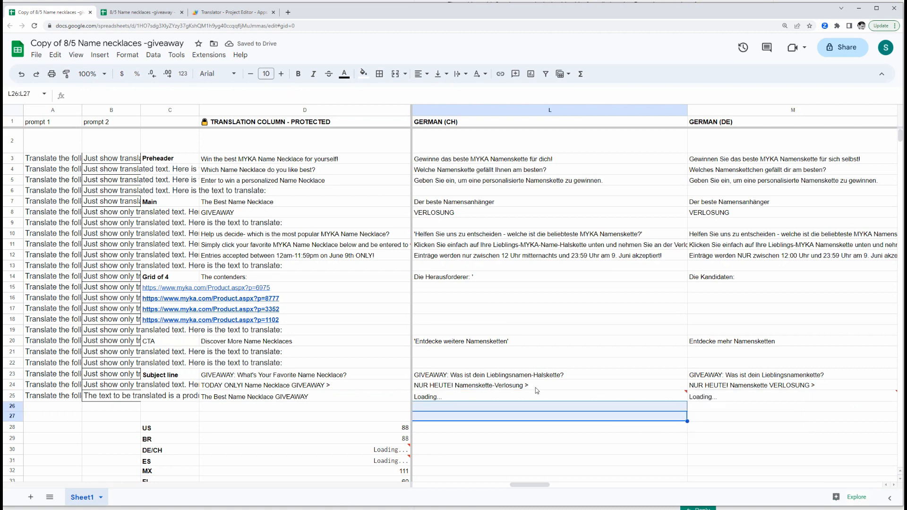
{"action": "left_click", "coordinate": [514, 407]}
{"action": "mouse_move", "coordinate": [497, 396]}
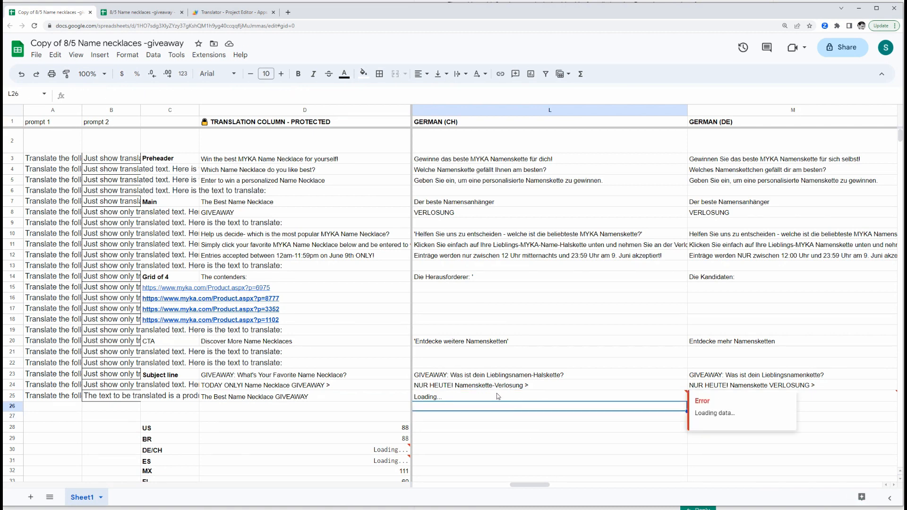
{"action": "left_click", "coordinate": [540, 399]}
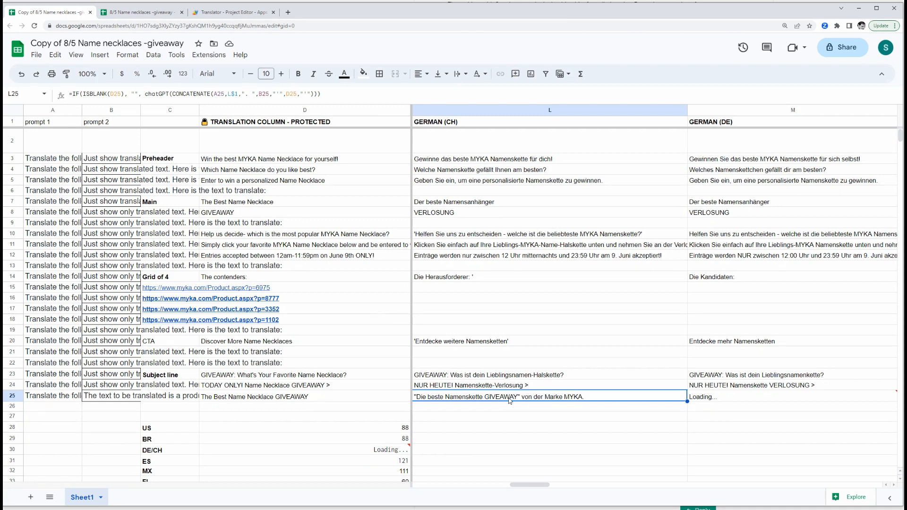
- Examine the product-description wording of the second prompt in B25 and leave the cell without editing it
{"action": "key", "text": "Left"}
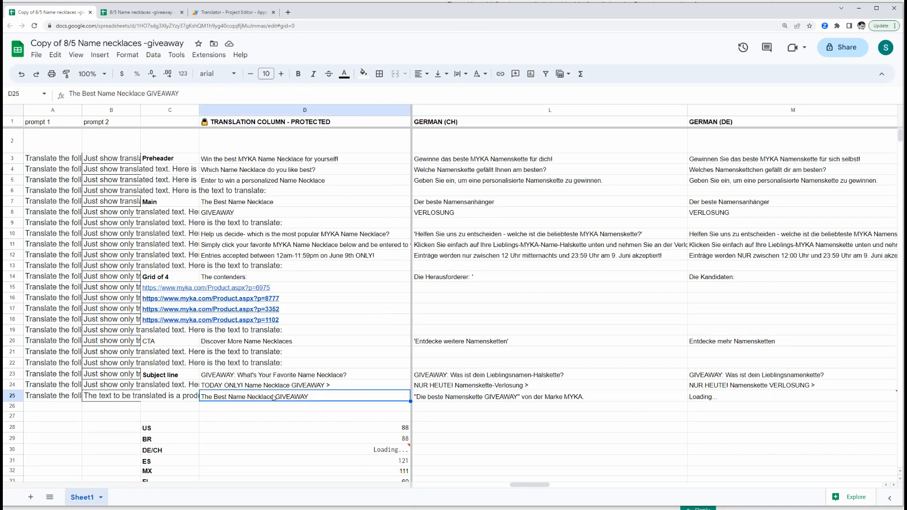
{"action": "key", "text": "Left"}
{"action": "key", "text": "Left"}
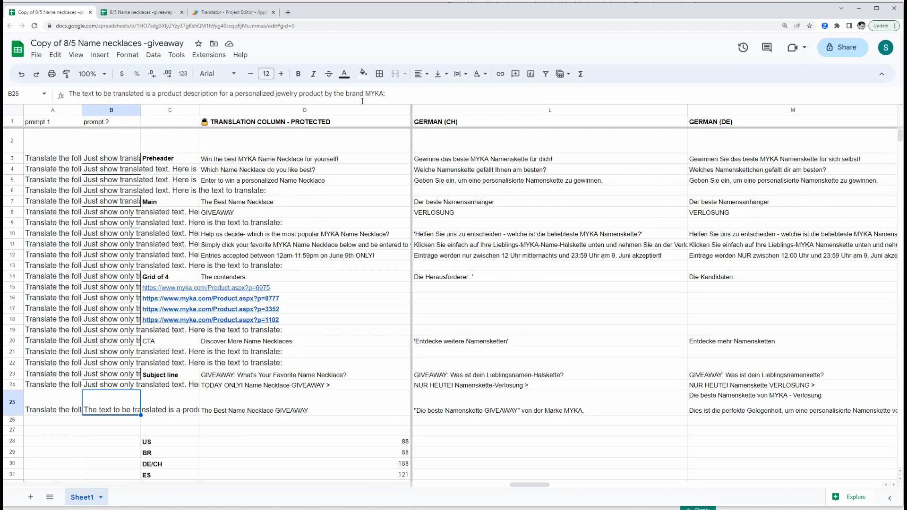
{"action": "left_click_drag", "start_coordinate": [386, 93], "coordinate": [152, 93]}
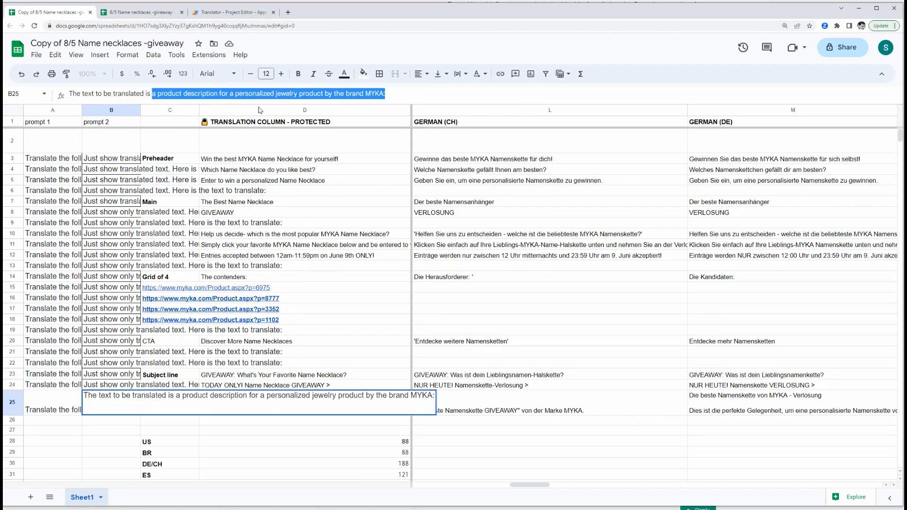
{"action": "left_click", "coordinate": [107, 249]}
- Fill the prompt from B24 down into B25 and check the regenerated German (CH) translation in L25
{"action": "left_click", "coordinate": [111, 375]}
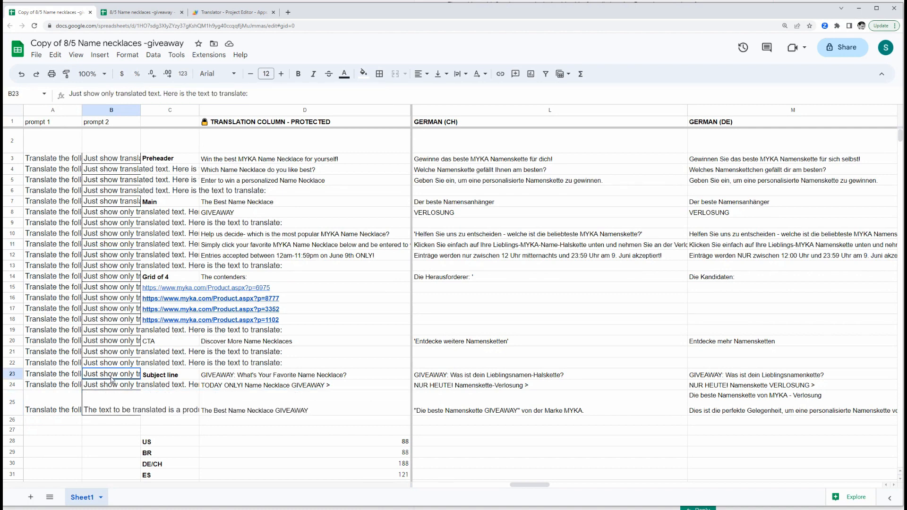
{"action": "left_click", "coordinate": [114, 385]}
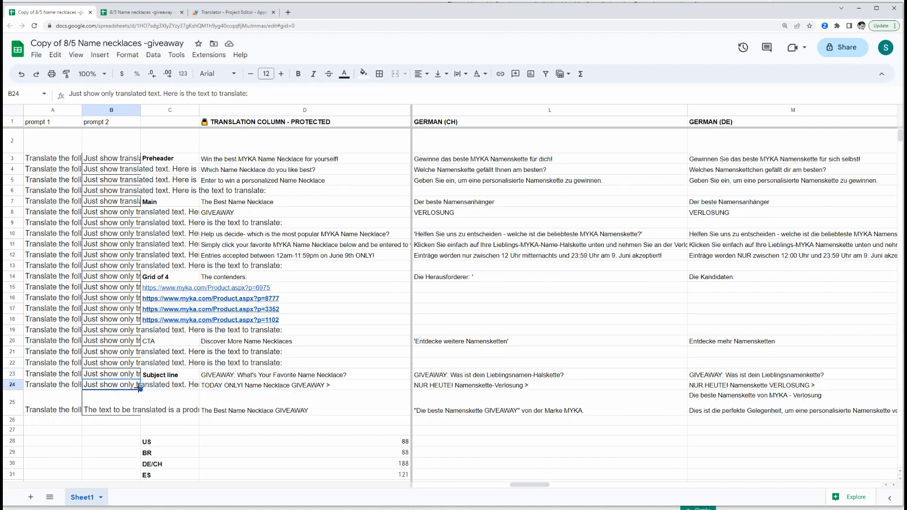
{"action": "left_click_drag", "start_coordinate": [139, 388], "coordinate": [140, 407]}
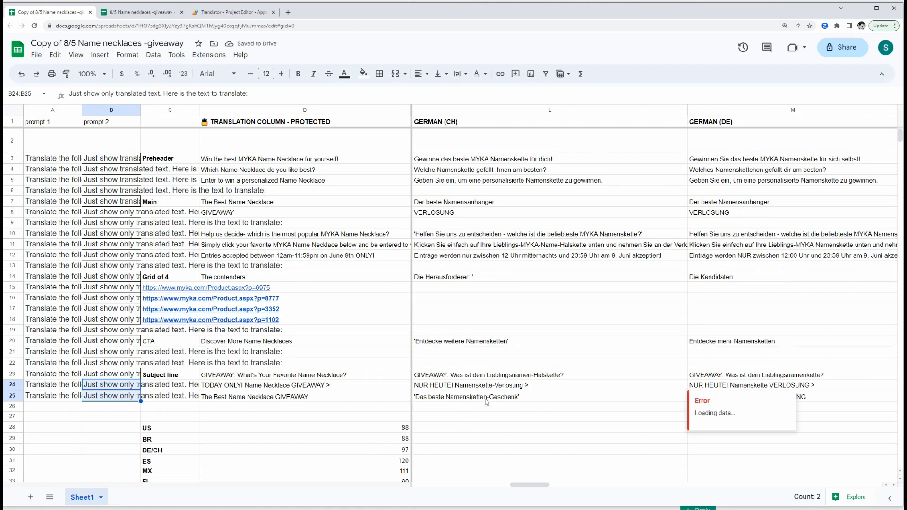
{"action": "left_click", "coordinate": [464, 400]}
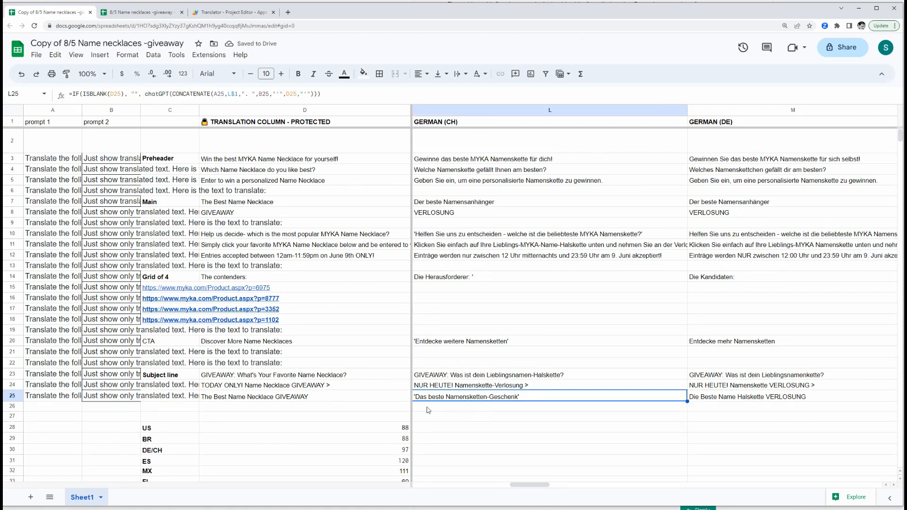
{"action": "left_click", "coordinate": [453, 409]}
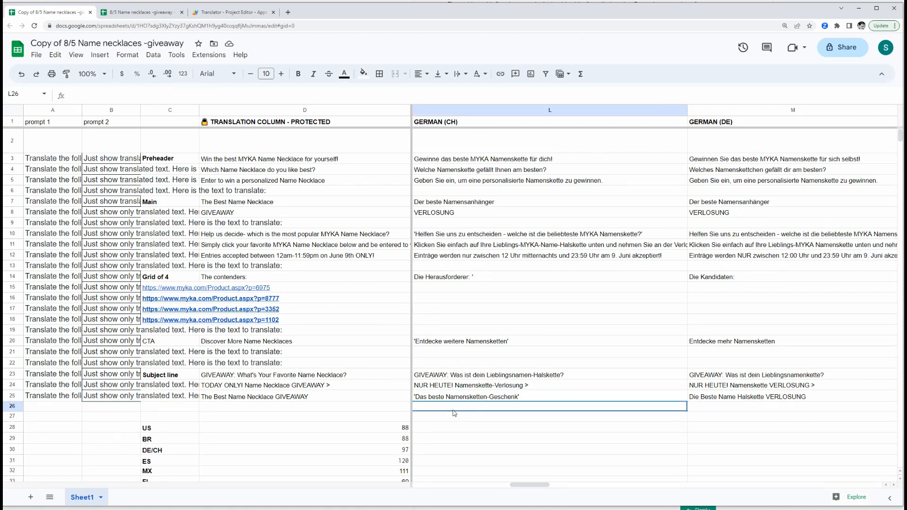
{"action": "left_click", "coordinate": [522, 398]}
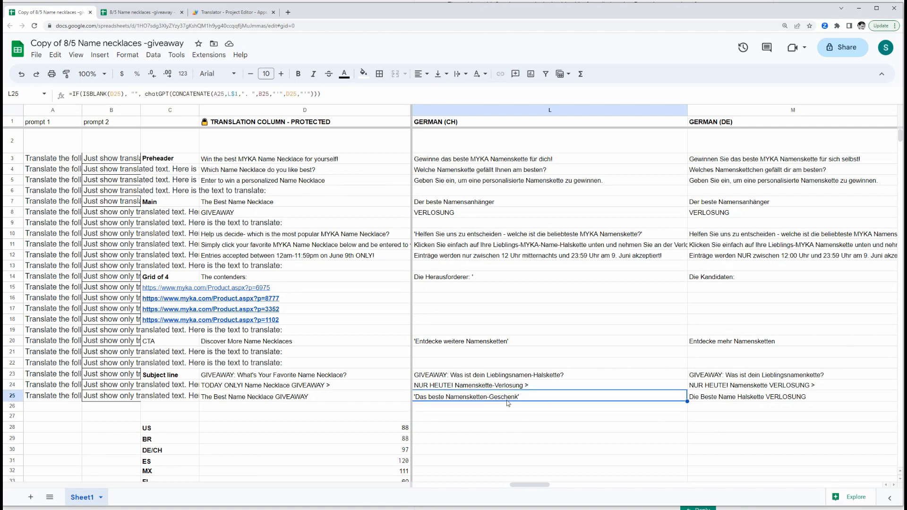
- Examine the translation formulas in column L between rows 19 and 25
{"action": "key", "text": "Up"}
{"action": "key", "text": "Up"}
{"action": "key", "text": "Up"}
{"action": "key", "text": "Up"}
{"action": "key", "text": "Up"}
{"action": "key", "text": "Up"}
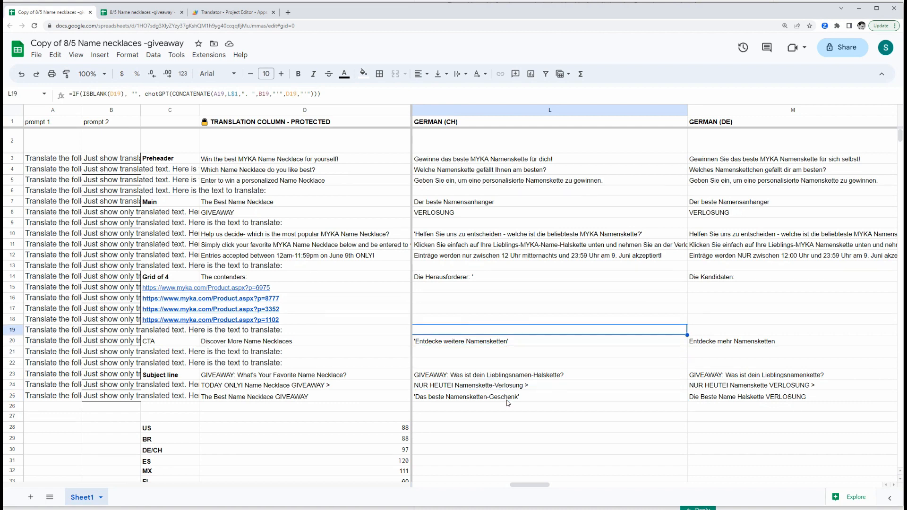
{"action": "key", "text": "Down"}
{"action": "key", "text": "Down"}
{"action": "key", "text": "Down"}
{"action": "key", "text": "Down"}
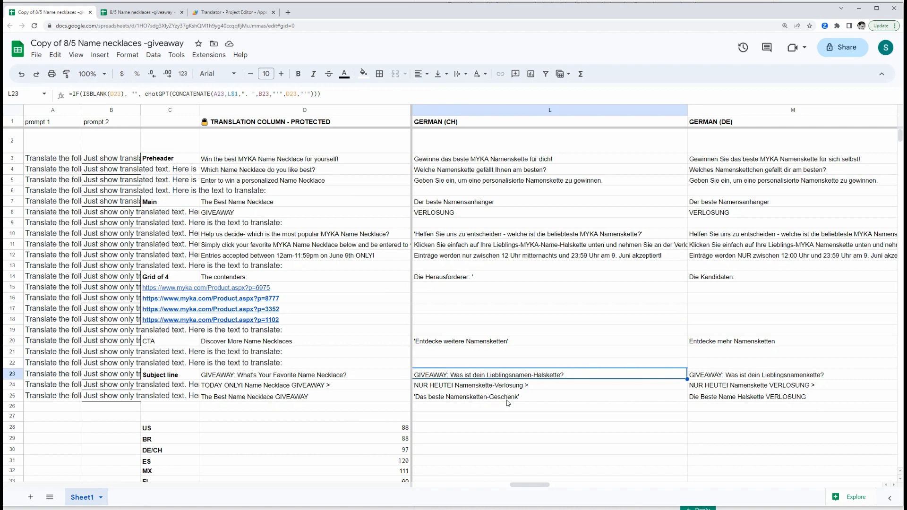
- Inspect the cell references in the L3 chatGPT formula and leave it without editing
{"action": "left_click", "coordinate": [449, 162]}
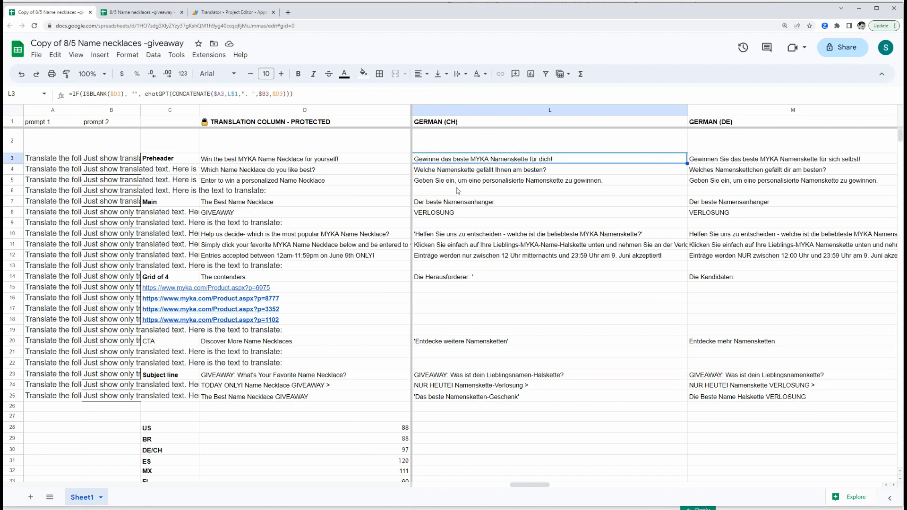
{"action": "double_click", "coordinate": [452, 162]}
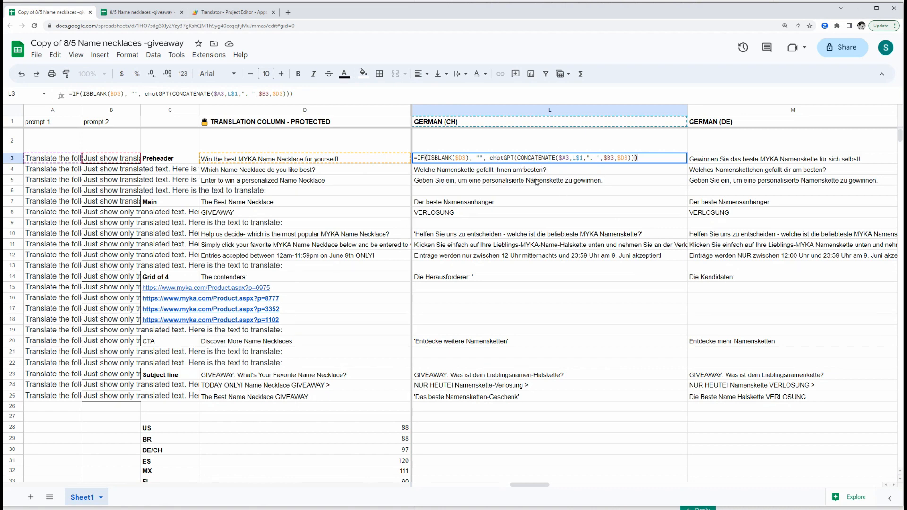
{"action": "key", "text": "Escape"}
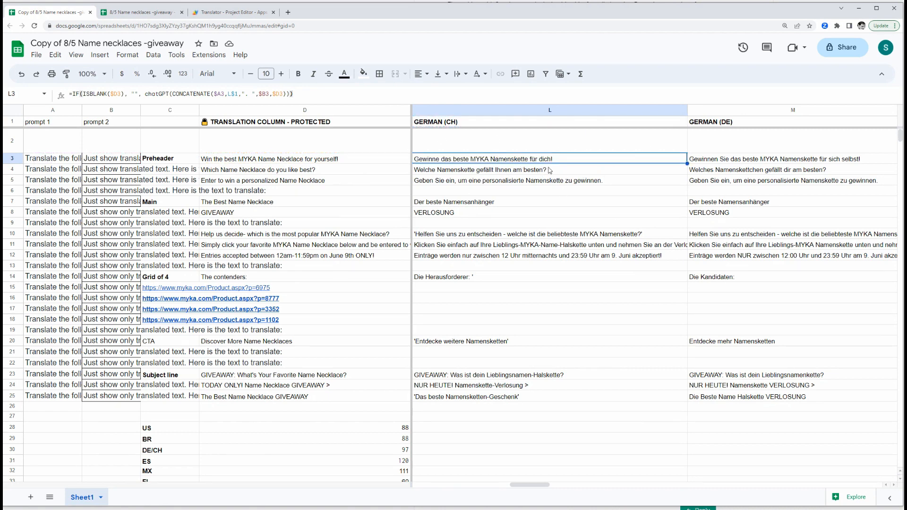
- Insert one empty column directly after the GERMAN (CH) column
{"action": "left_click", "coordinate": [619, 114]}
{"action": "right_click", "coordinate": [618, 114]}
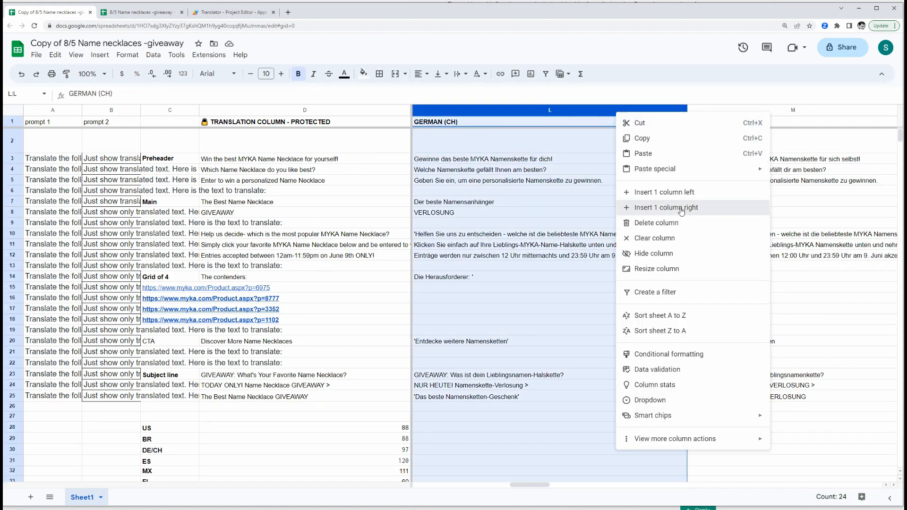
{"action": "left_click", "coordinate": [661, 207]}
{"action": "mouse_move", "coordinate": [548, 484]}
{"action": "left_mouse_down"}
{"action": "mouse_move", "coordinate": [567, 485]}
{"action": "mouse_move", "coordinate": [536, 484]}
{"action": "mouse_move", "coordinate": [569, 485]}
{"action": "mouse_move", "coordinate": [541, 485]}
{"action": "left_mouse_up"}
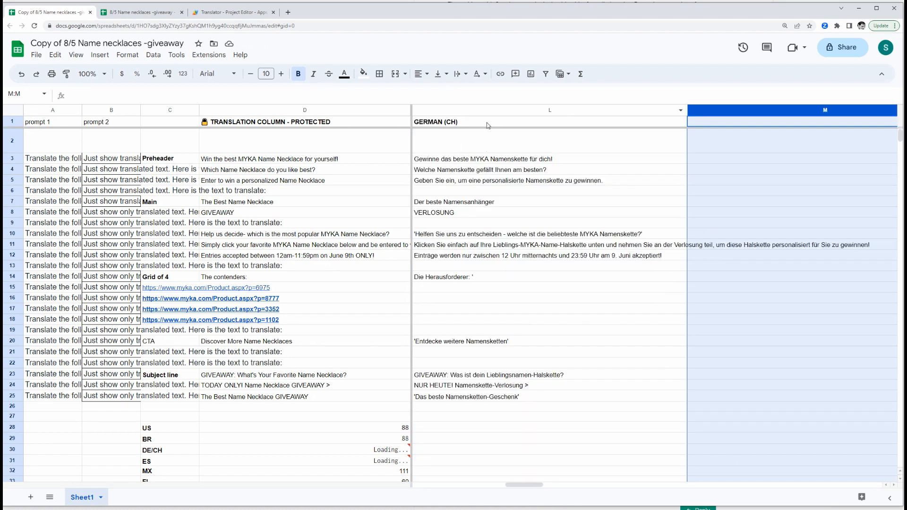
- Copy the GERMAN (CH) column L and paste it as values only into the empty column M, starting at M1
{"action": "left_click", "coordinate": [515, 110]}
{"action": "right_click", "coordinate": [516, 113]}
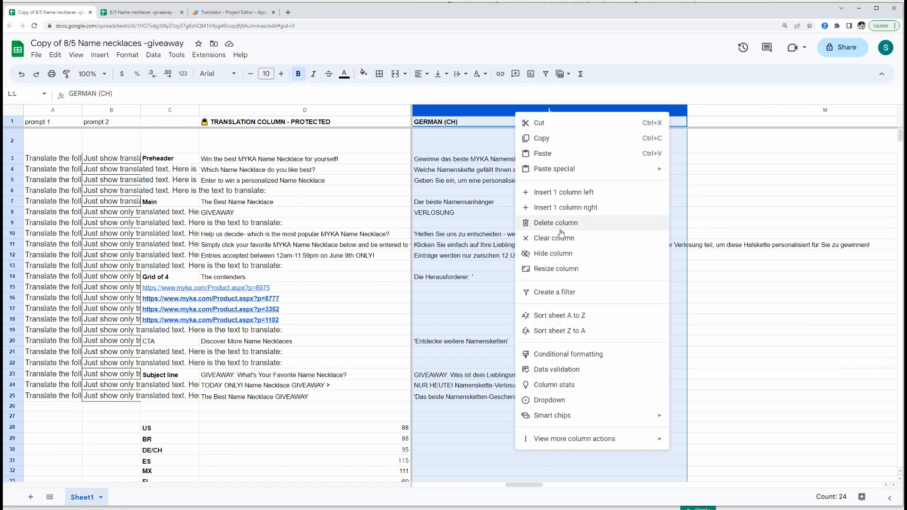
{"action": "left_click", "coordinate": [542, 137]}
{"action": "left_click", "coordinate": [709, 123]}
{"action": "right_click", "coordinate": [709, 122]}
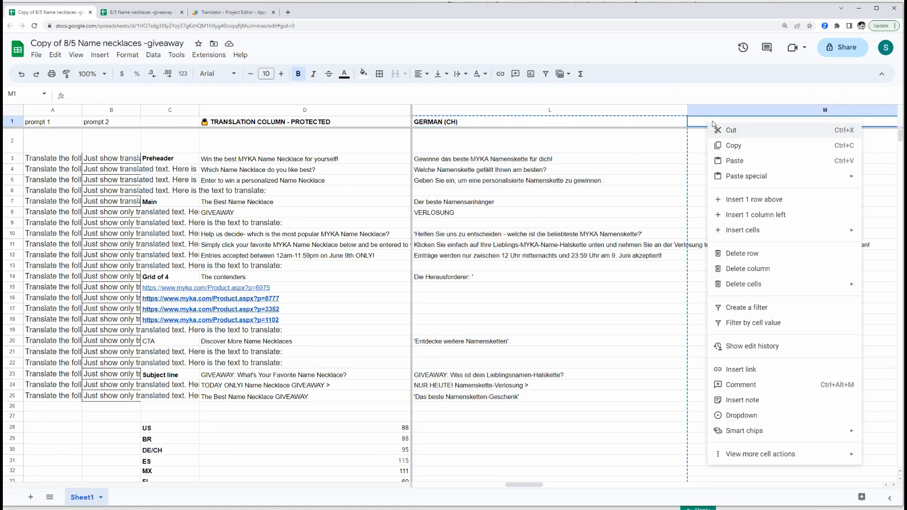
{"action": "mouse_move", "coordinate": [734, 176]}
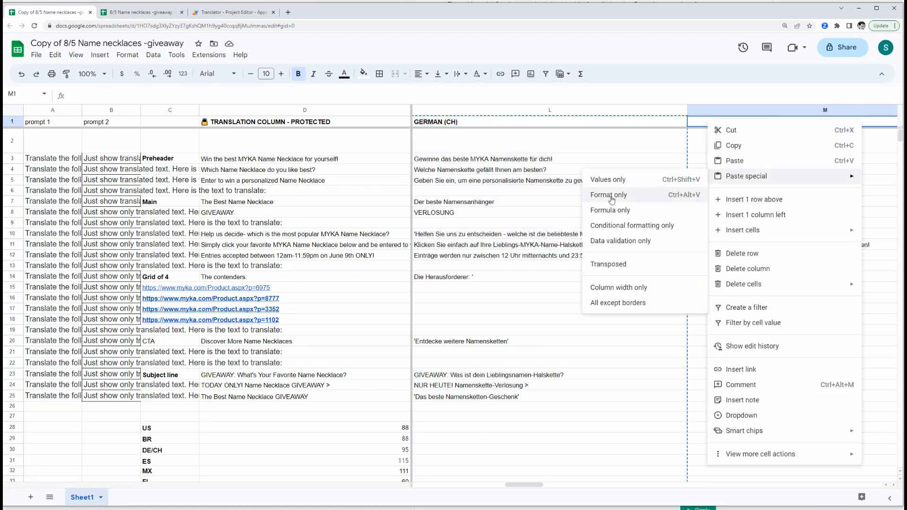
{"action": "left_click", "coordinate": [646, 179]}
- Compare the pasted plain text in M3 with the chatGPT formula in N3, leaving both cells without edits
{"action": "left_click", "coordinate": [729, 150]}
{"action": "left_click", "coordinate": [728, 159]}
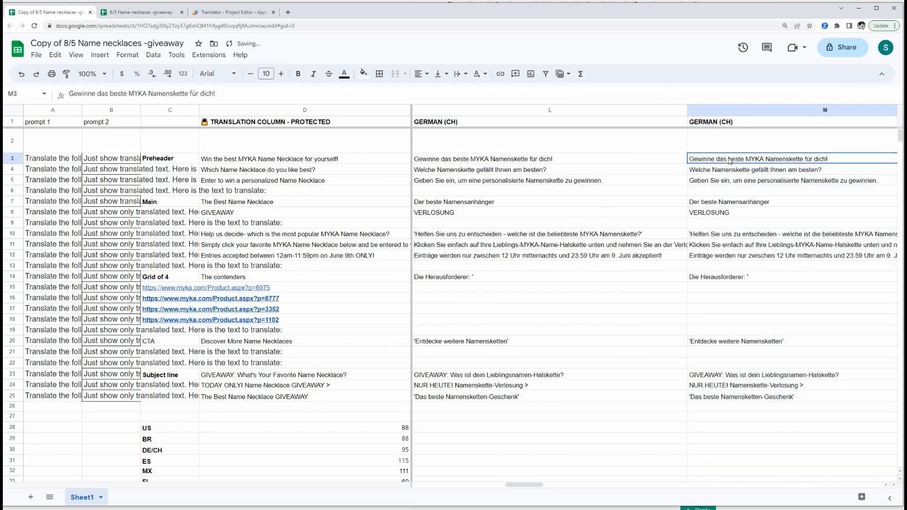
{"action": "left_click", "coordinate": [736, 160]}
{"action": "double_click", "coordinate": [735, 159]}
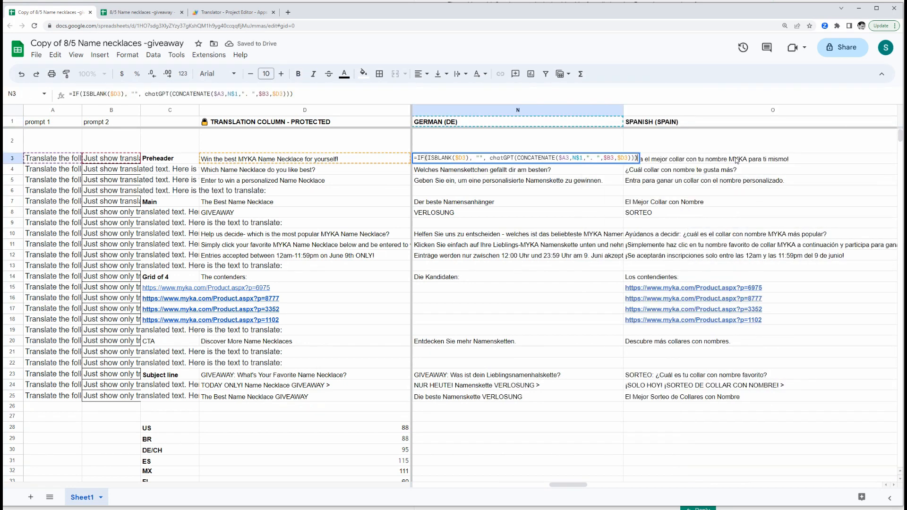
{"action": "key", "text": "Escape"}
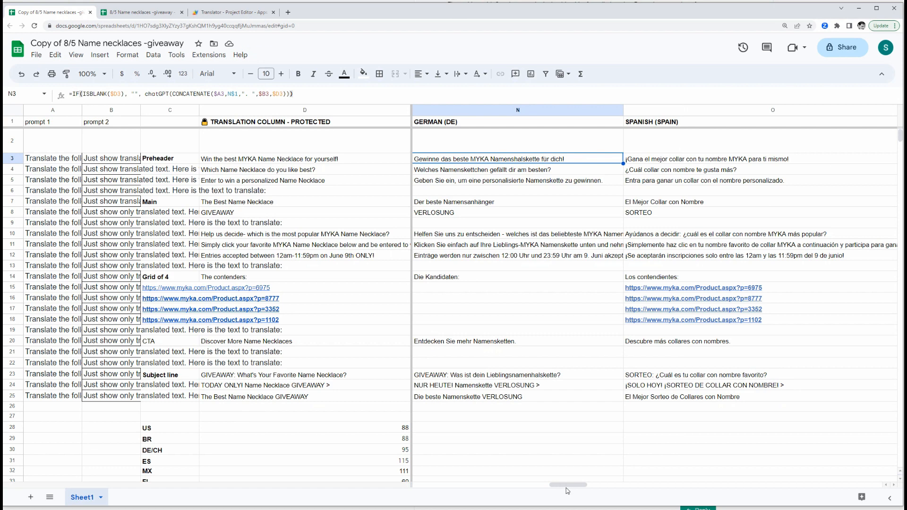
- Inspect the chatGPT formulas in the German cells L3 and N3, leaving both without edits
{"action": "left_click_drag", "start_coordinate": [567, 485], "coordinate": [541, 486]}
{"action": "left_click", "coordinate": [471, 159]}
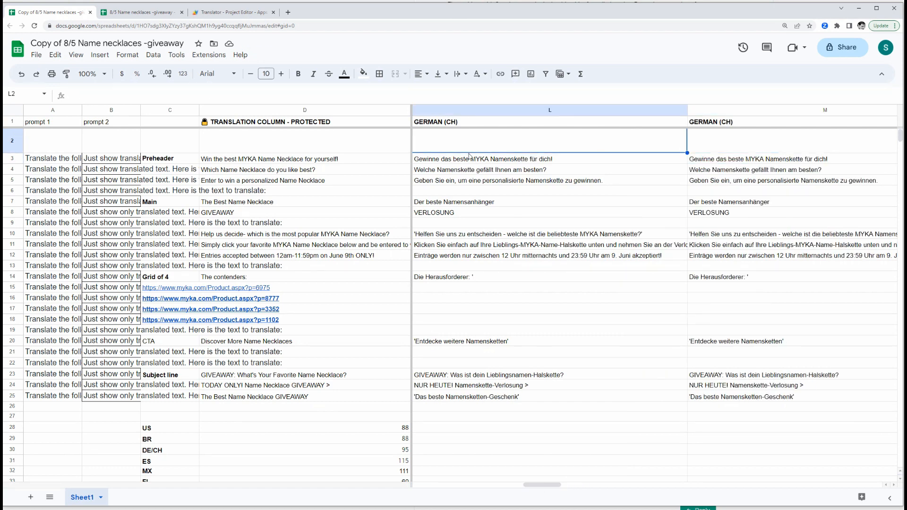
{"action": "double_click", "coordinate": [471, 160]}
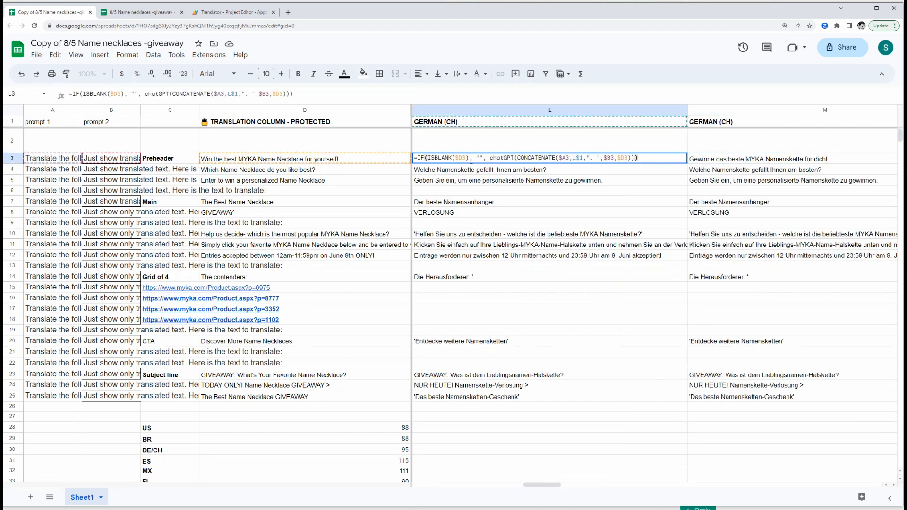
{"action": "left_click", "coordinate": [761, 161]}
{"action": "left_click", "coordinate": [721, 159]}
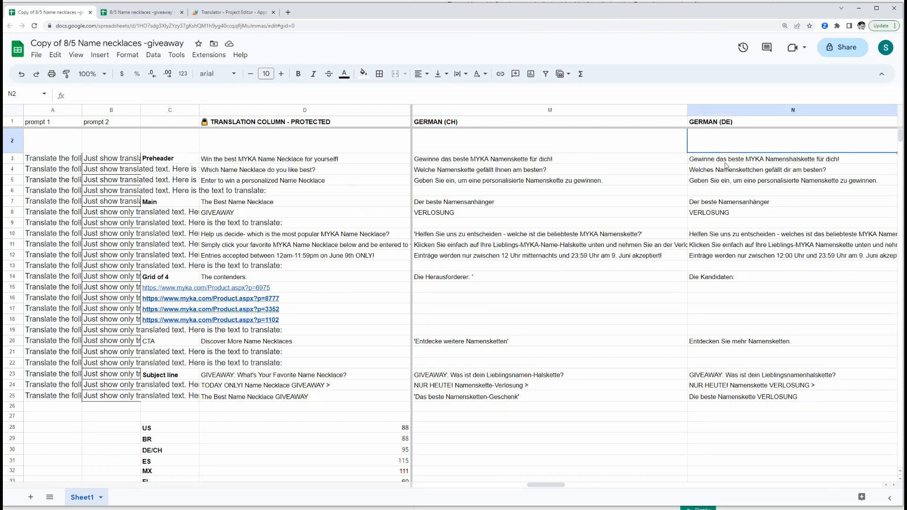
{"action": "double_click", "coordinate": [721, 159]}
{"action": "key", "text": "Escape"}
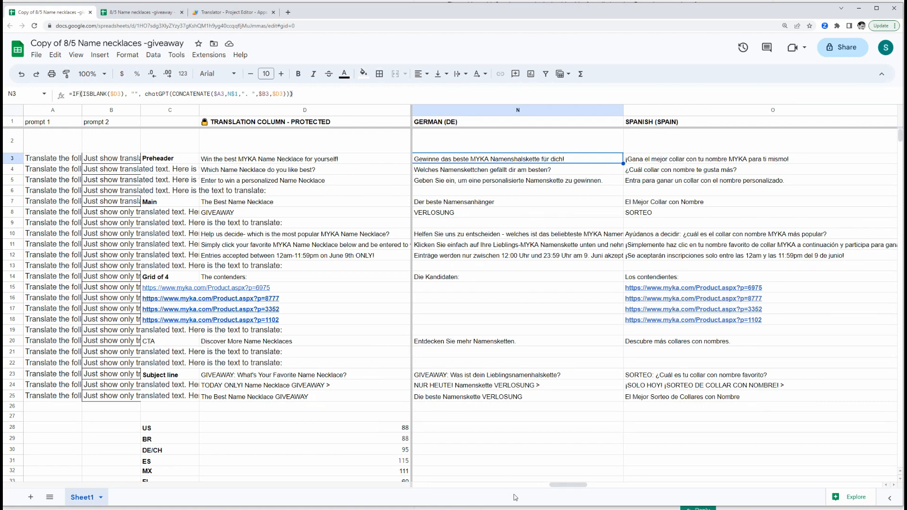
- Inspect the plain-text German translation in M3 and leave it without edits
{"action": "left_click_drag", "start_coordinate": [569, 485], "coordinate": [563, 486]}
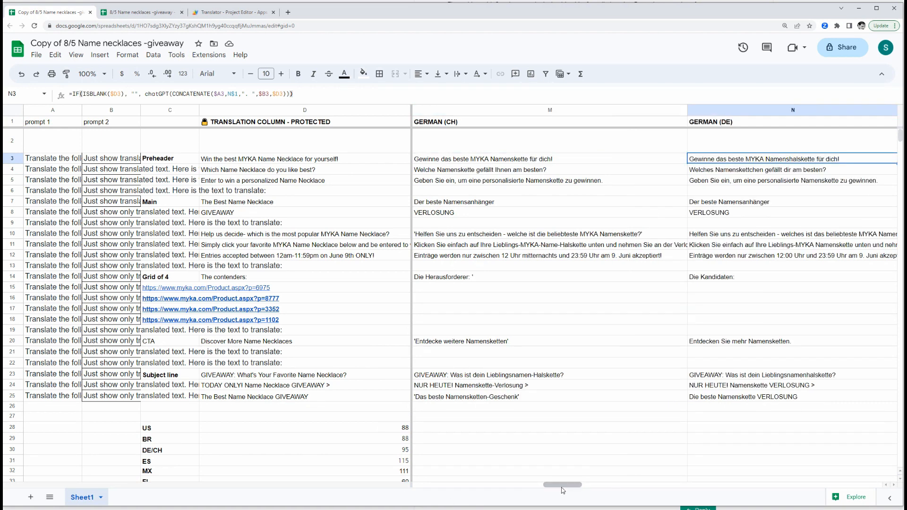
{"action": "left_click", "coordinate": [525, 161]}
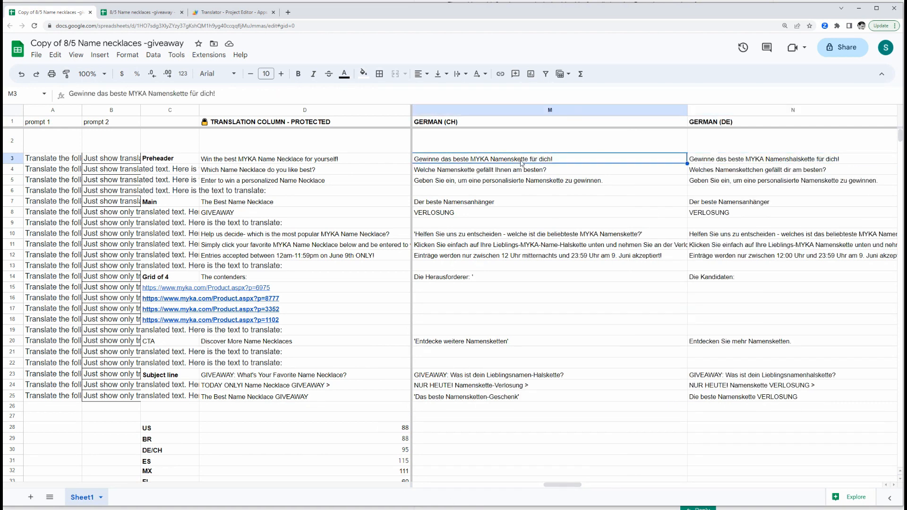
{"action": "double_click", "coordinate": [467, 161]}
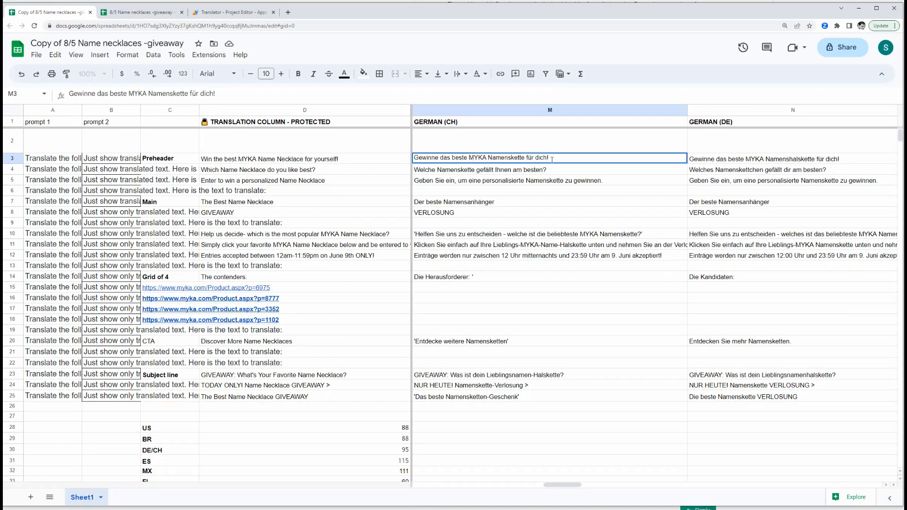
{"action": "key", "text": "Return"}
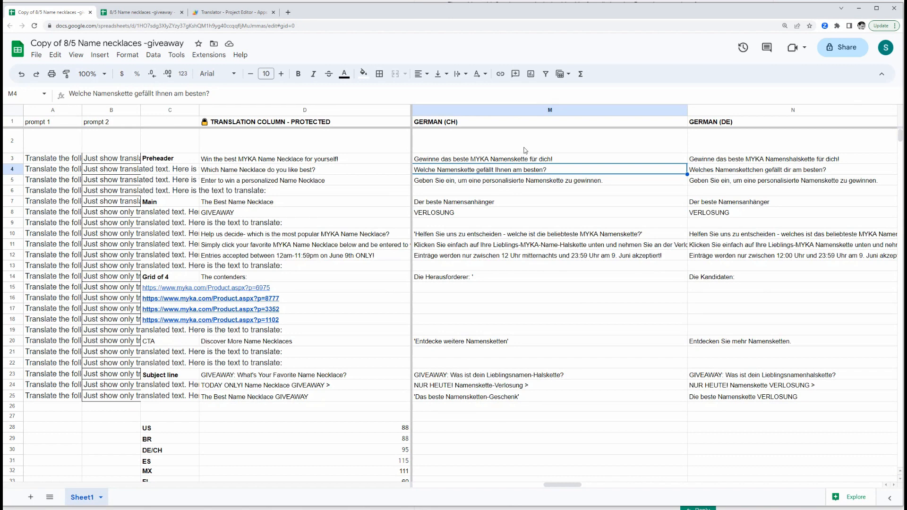
- Hide the plain-text GERMAN (CH) column M
{"action": "left_click", "coordinate": [455, 113]}
{"action": "right_click", "coordinate": [455, 113]}
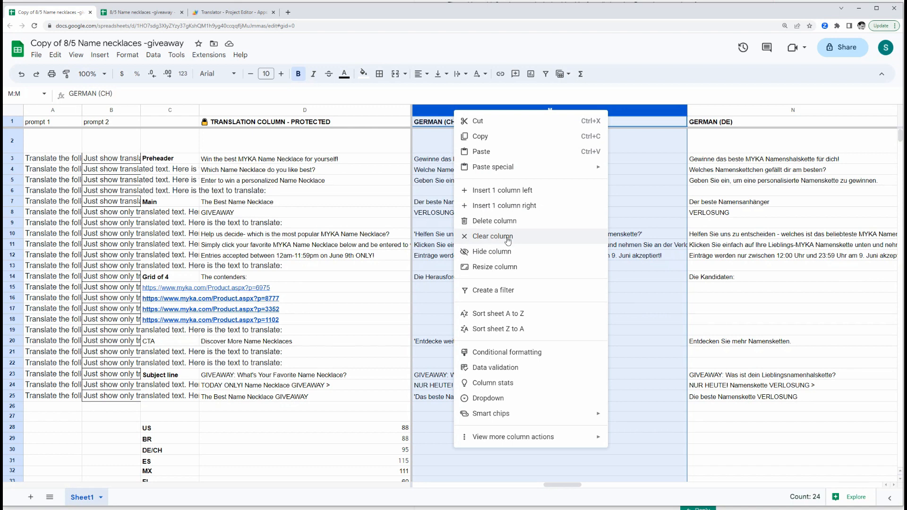
{"action": "left_click", "coordinate": [503, 252]}
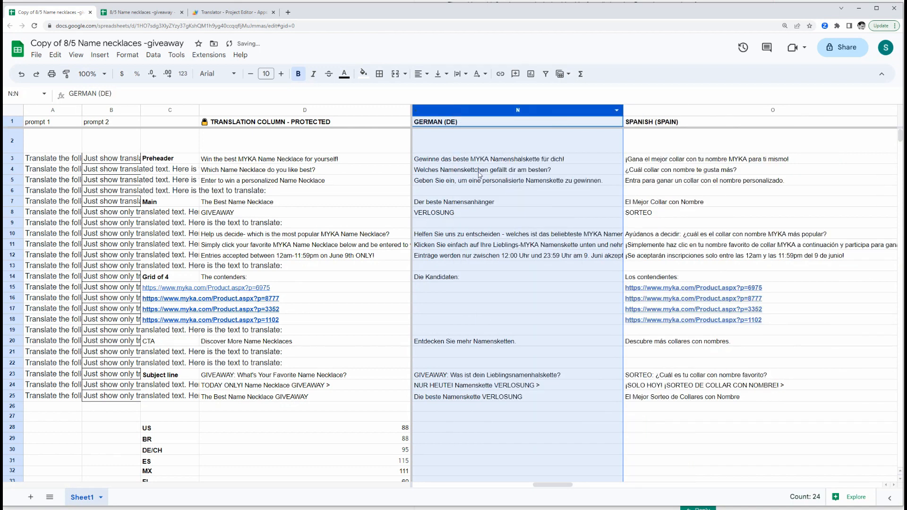
{"action": "left_click", "coordinate": [480, 174]}
{"action": "key", "text": "ctrl+z"}
{"action": "key", "text": "ctrl+z"}
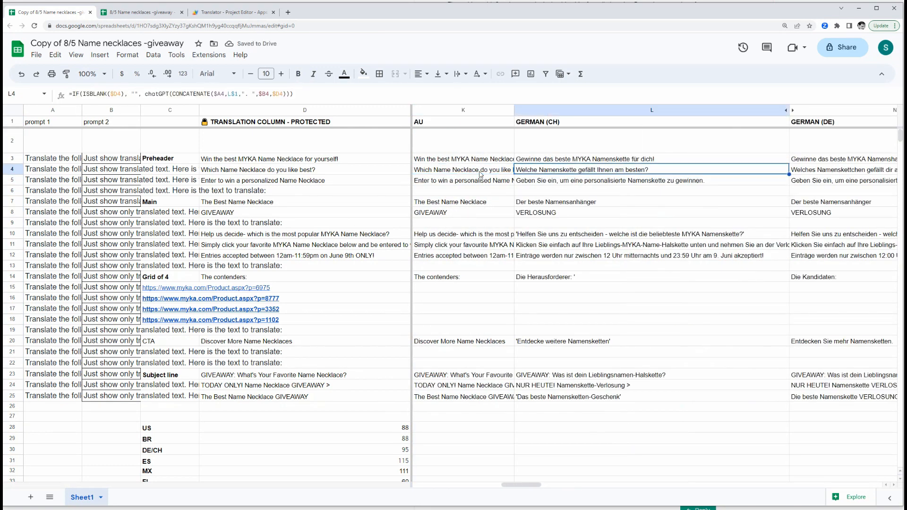
{"action": "key", "text": "ctrl+y"}
{"action": "key", "text": "ctrl+y"}
- Copy the chatGPT formula from N3 into P3 of the SPANISH (MEXICO) column
{"action": "key", "text": "Right"}
{"action": "key", "text": "Right"}
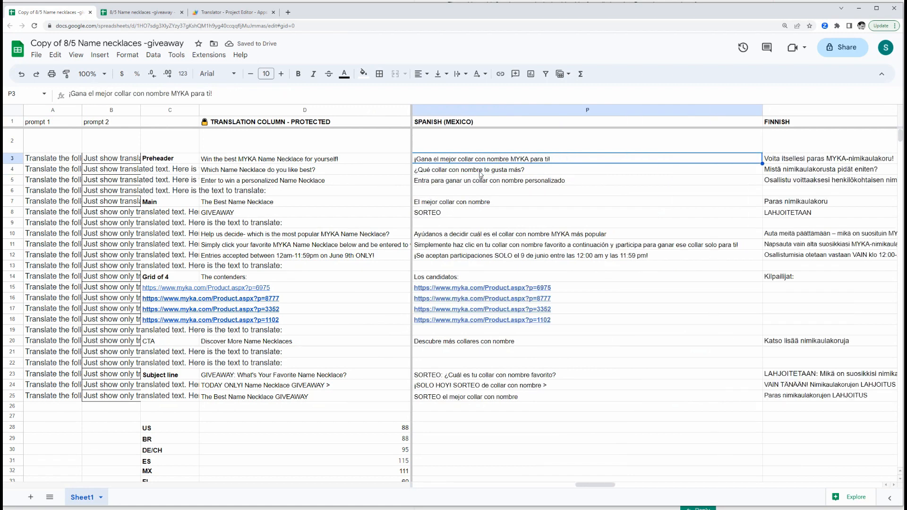
{"action": "key", "text": "Left"}
{"action": "key", "text": "Left"}
{"action": "key", "text": "Right"}
{"action": "key", "text": "Left"}
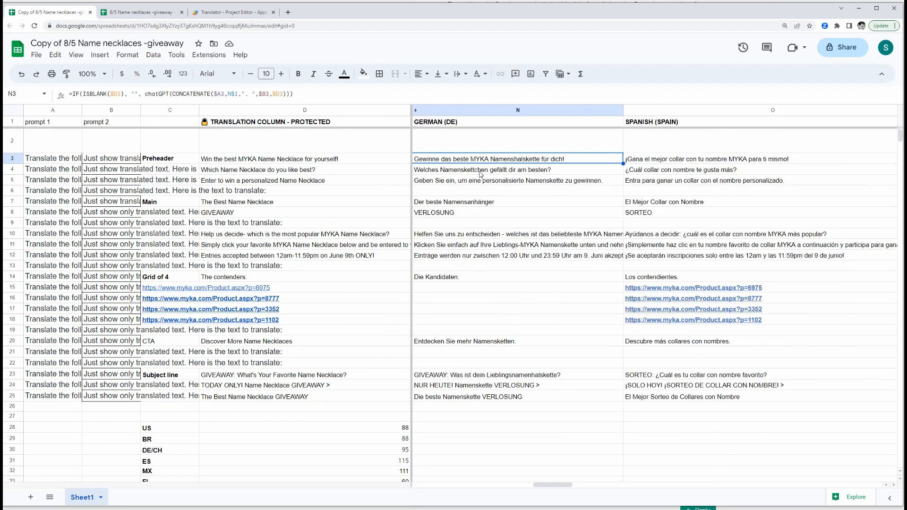
{"action": "key", "text": "ctrl+c"}
{"action": "key", "text": "Right"}
{"action": "key", "text": "Right"}
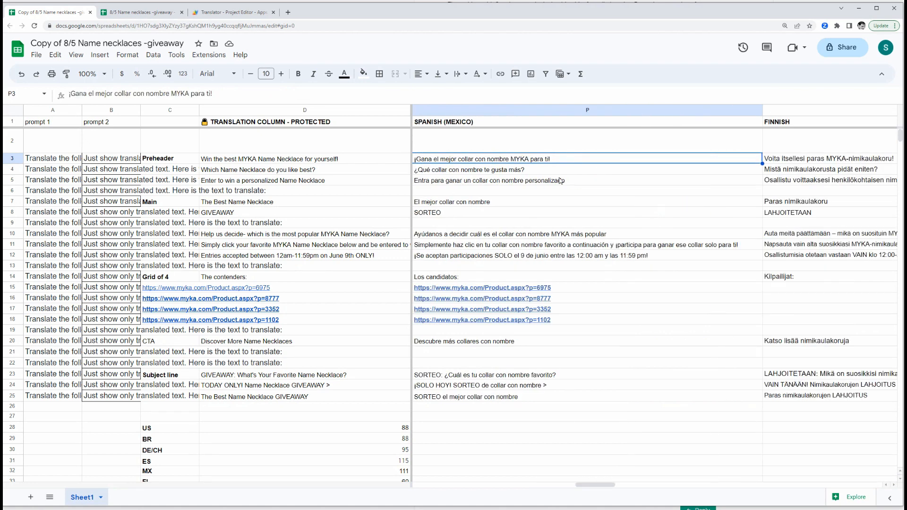
{"action": "key", "text": "Right"}
{"action": "key", "text": "Left"}
{"action": "key", "text": "ctrl+v"}
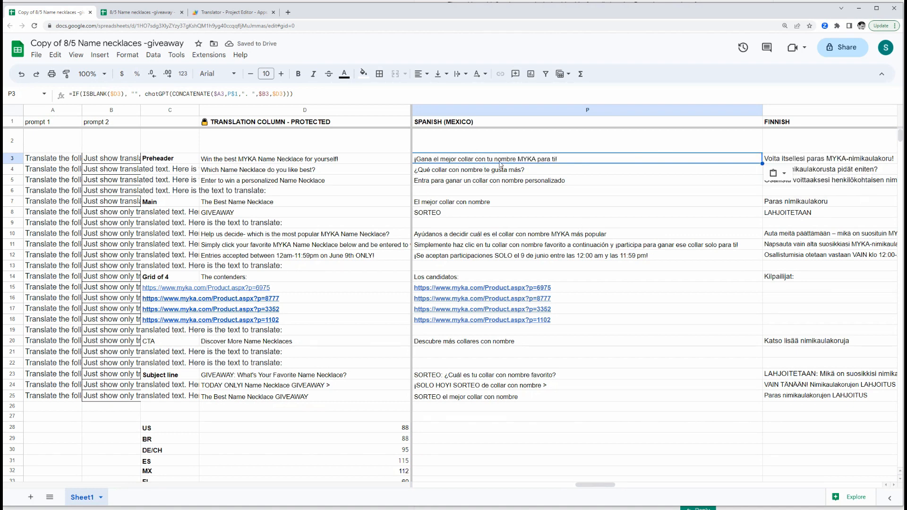
- Narrow the SPANISH (MEXICO) column P and fill the P3 formula down through P25
{"action": "left_click_drag", "start_coordinate": [764, 115], "coordinate": [621, 119]}
{"action": "left_click_drag", "start_coordinate": [619, 163], "coordinate": [589, 402]}
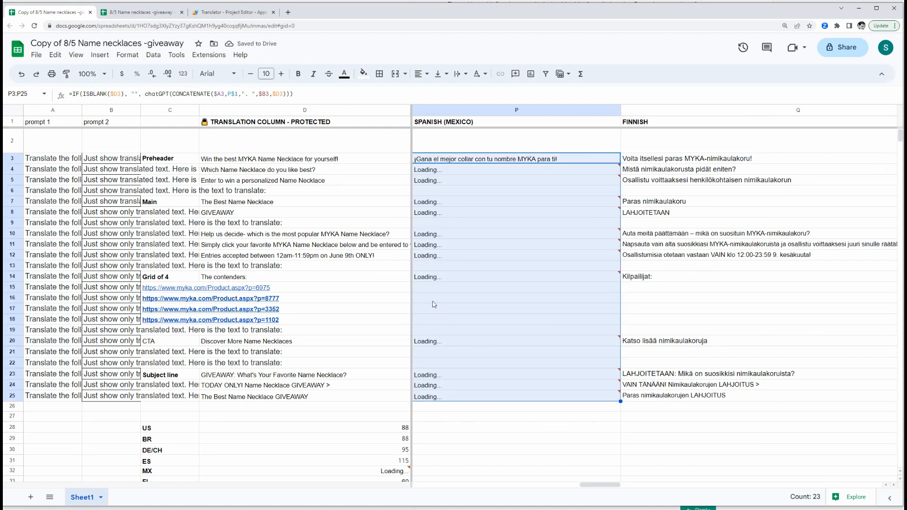
{"action": "mouse_move", "coordinate": [456, 339]}
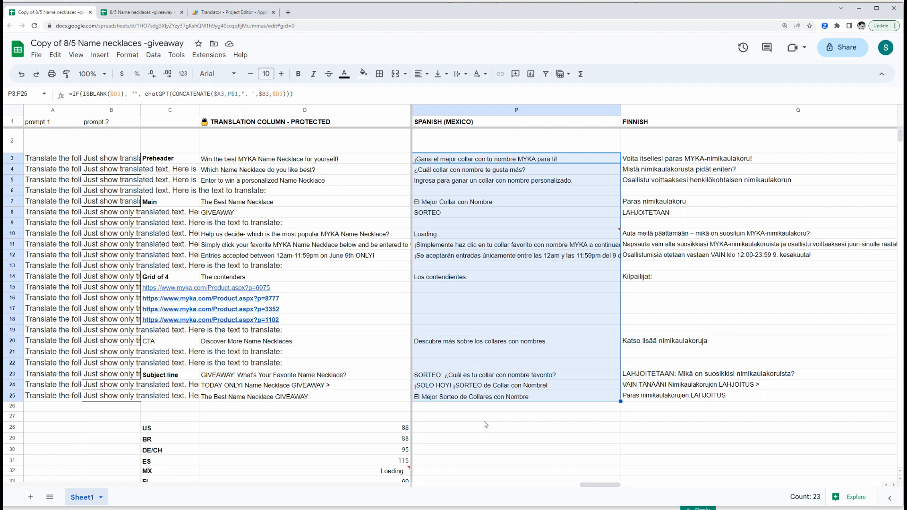
- Look through the newly generated SPANISH (MEXICO) translations and their formulas in the lower rows of column P
{"action": "left_click", "coordinate": [495, 438]}
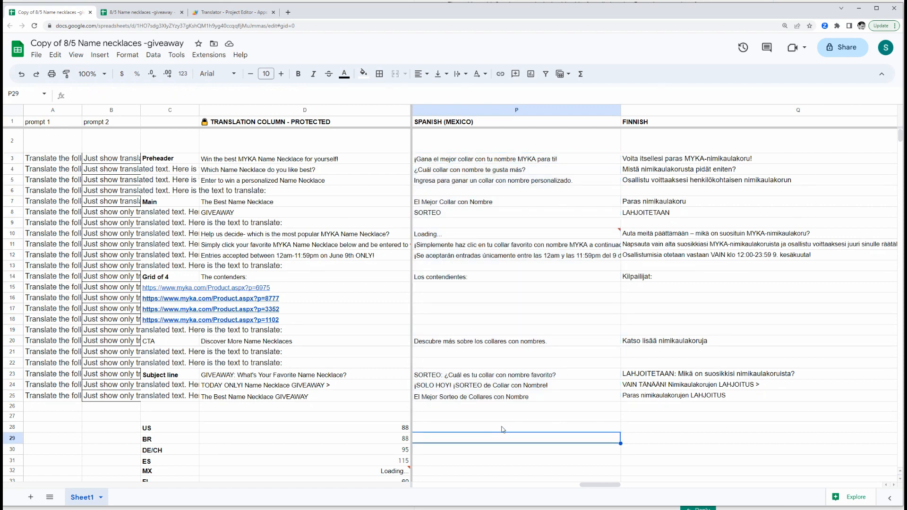
{"action": "key", "text": "Up"}
{"action": "key", "text": "Up"}
{"action": "key", "text": "Up"}
{"action": "key", "text": "Up"}
{"action": "key", "text": "Up"}
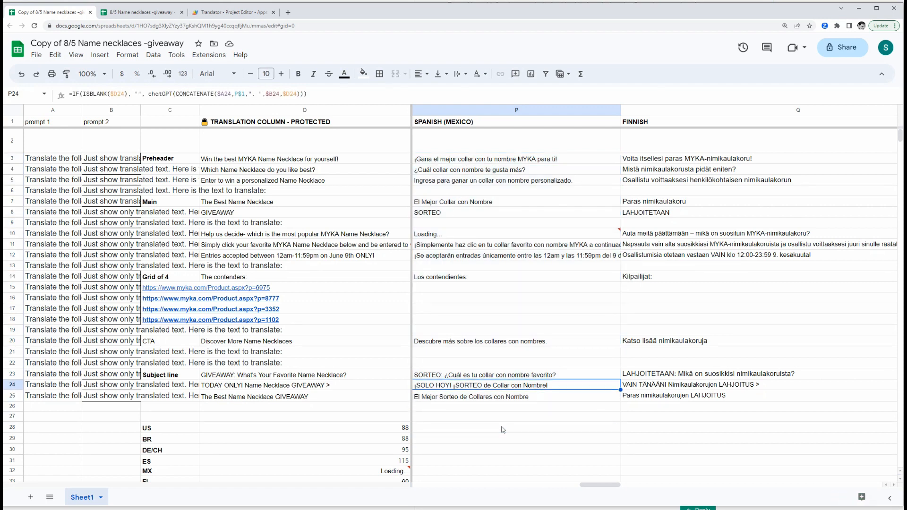
{"action": "key", "text": "Up"}
{"action": "key", "text": "Up"}
{"action": "key", "text": "Up"}
{"action": "key", "text": "Up"}
{"action": "key", "text": "Up"}
{"action": "key", "text": "Down"}
{"action": "key", "text": "Down"}
{"action": "key", "text": "Down"}
{"action": "key", "text": "Down"}
{"action": "key", "text": "Down"}
{"action": "key", "text": "Down"}
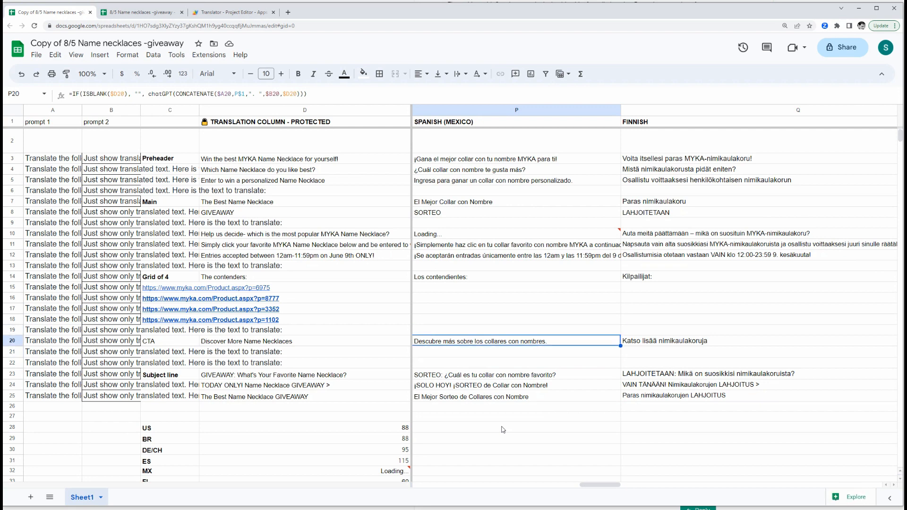
{"action": "key", "text": "Down"}
{"action": "key", "text": "Down"}
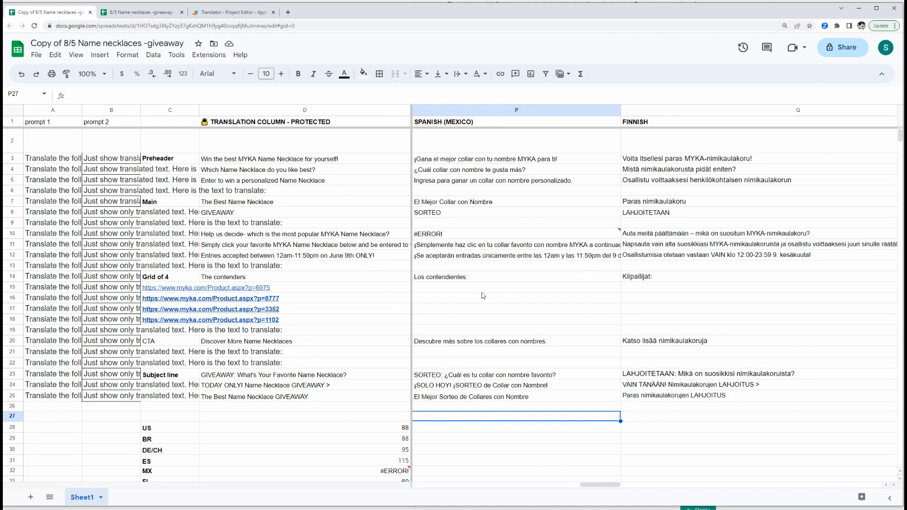
- Glance at the Translator script in Apps Script, return to the giveaway sheet copy and read the error details of P10
{"action": "left_click", "coordinate": [204, 11]}
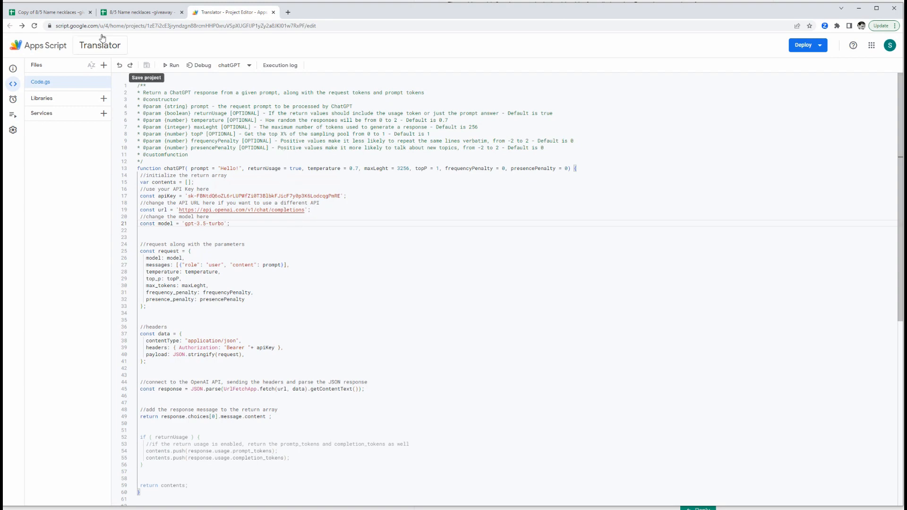
{"action": "left_click", "coordinate": [66, 12]}
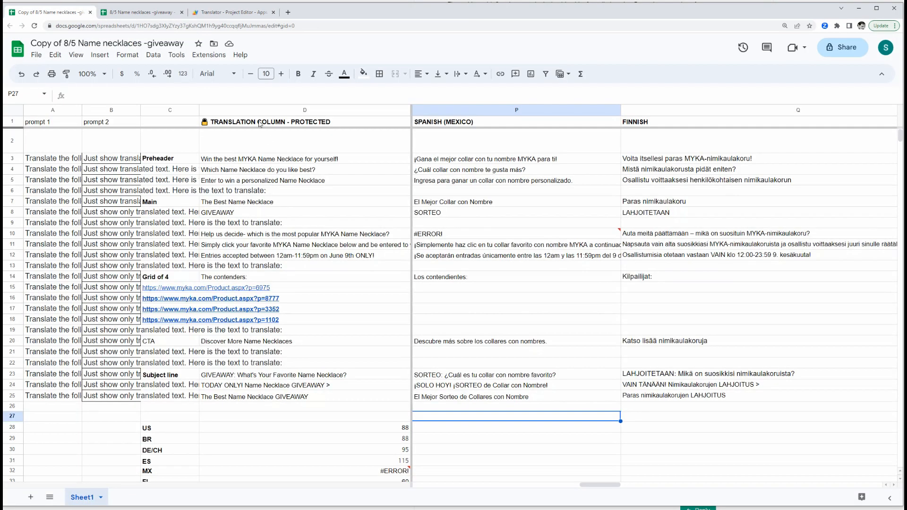
{"action": "left_click", "coordinate": [441, 235]}
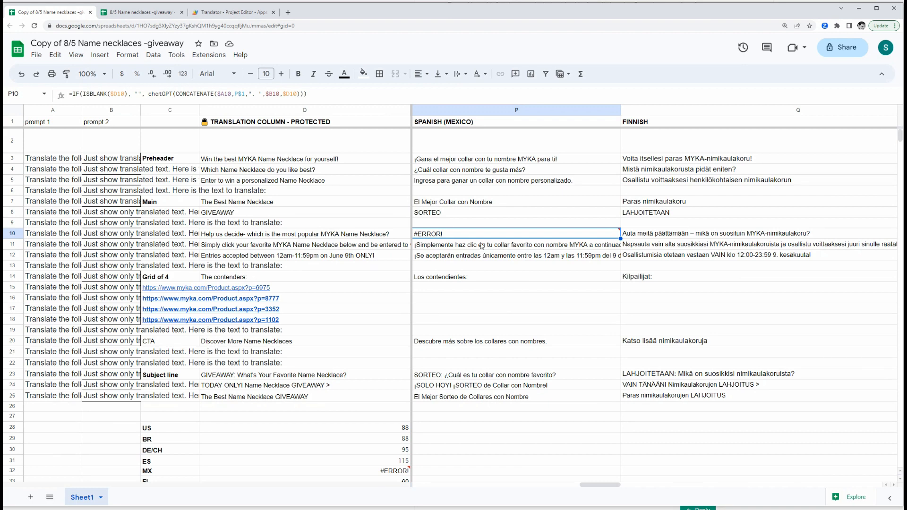
{"action": "mouse_move", "coordinate": [462, 239]}
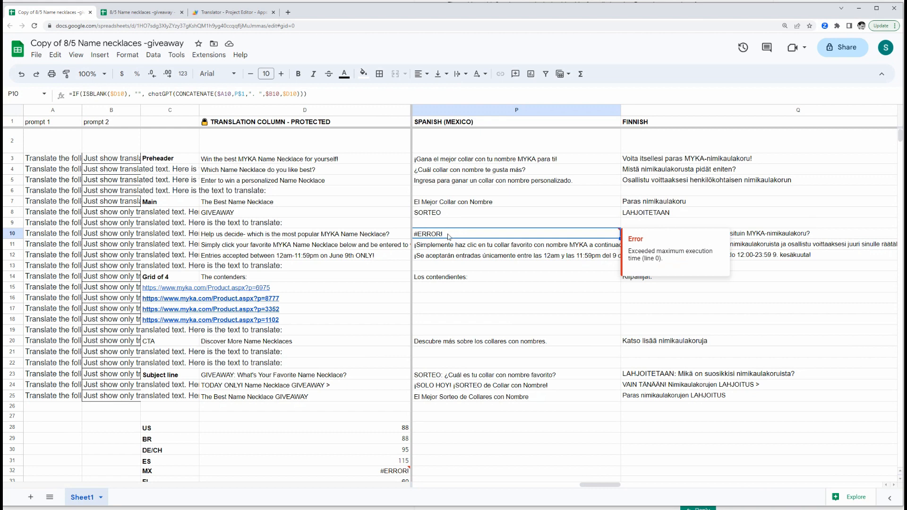
- Add a trailing space to the source text in D10 to rerun the row 10 translations
{"action": "left_click", "coordinate": [395, 228]}
{"action": "double_click", "coordinate": [396, 231]}
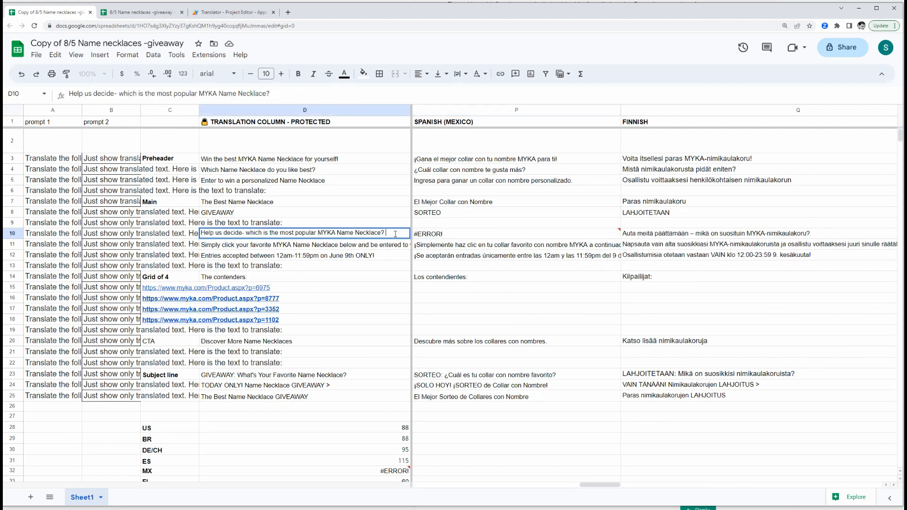
{"action": "key", "text": "Return"}
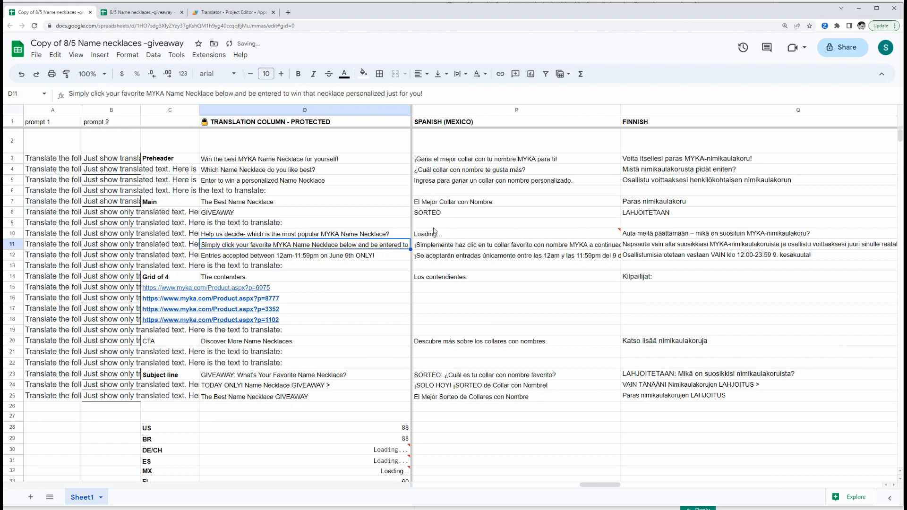
{"action": "left_click", "coordinate": [461, 235]}
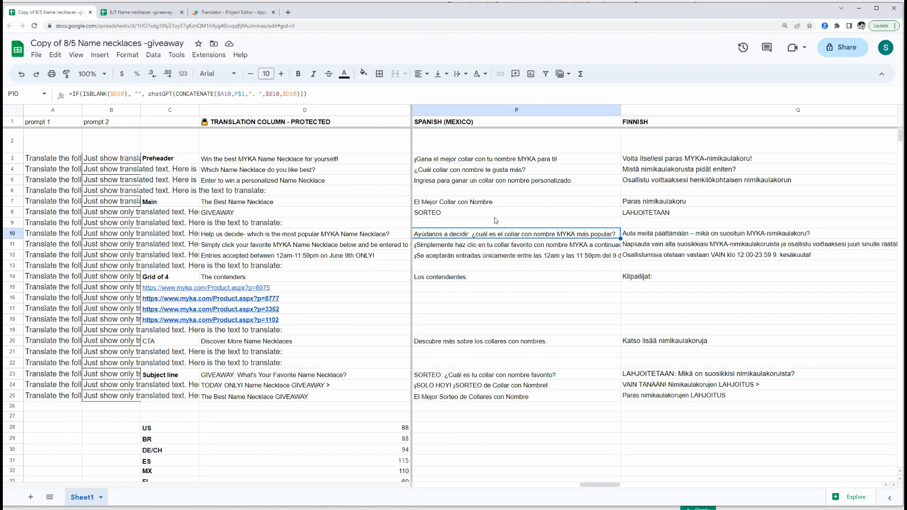
- Review the SPANISH (MEXICO) cells P11, P10, P17, P7 and P3 along with their formulas
{"action": "key", "text": "Down"}
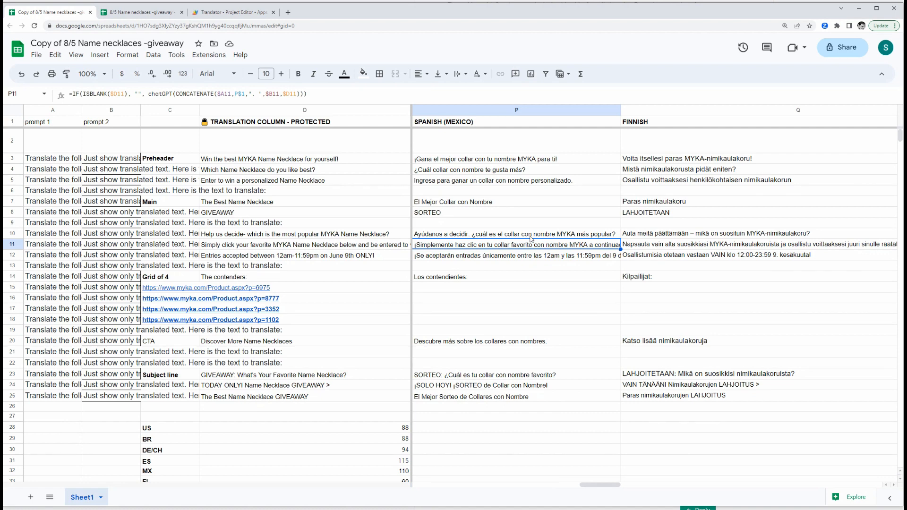
{"action": "left_click", "coordinate": [530, 237]}
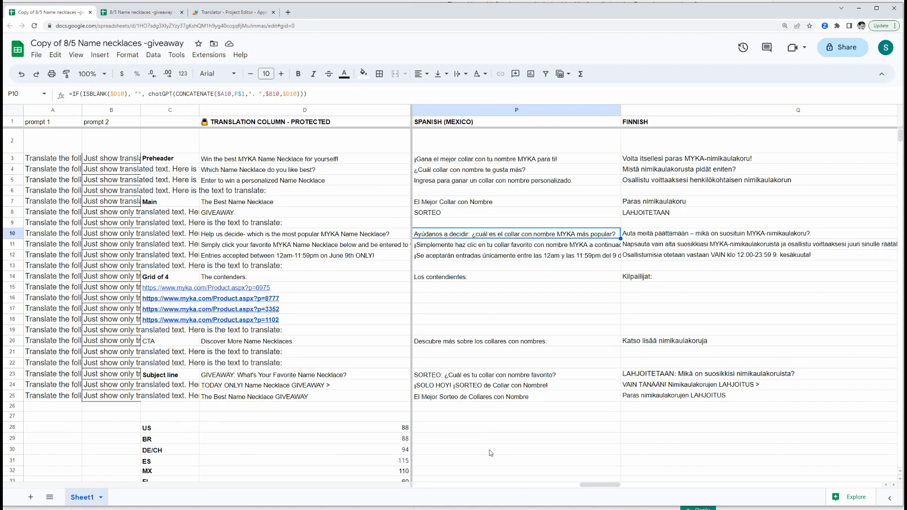
{"action": "left_click", "coordinate": [469, 310]}
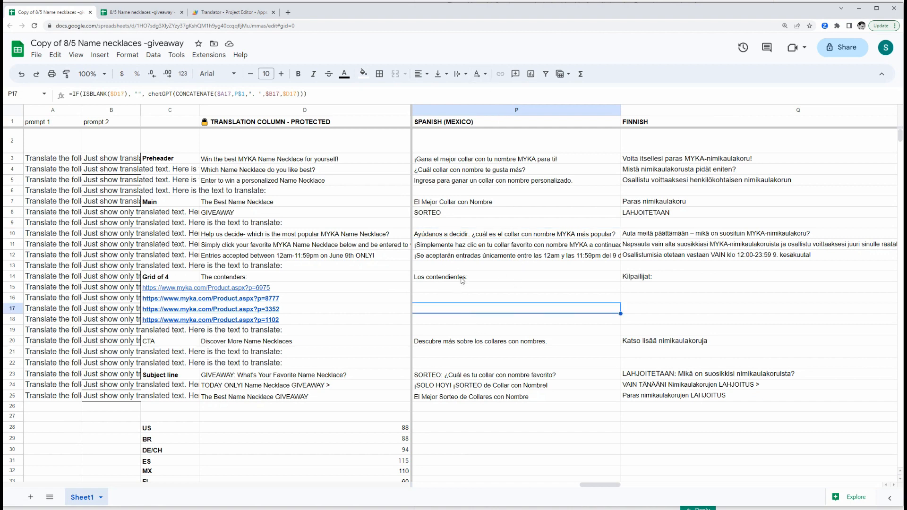
{"action": "left_click", "coordinate": [504, 202]}
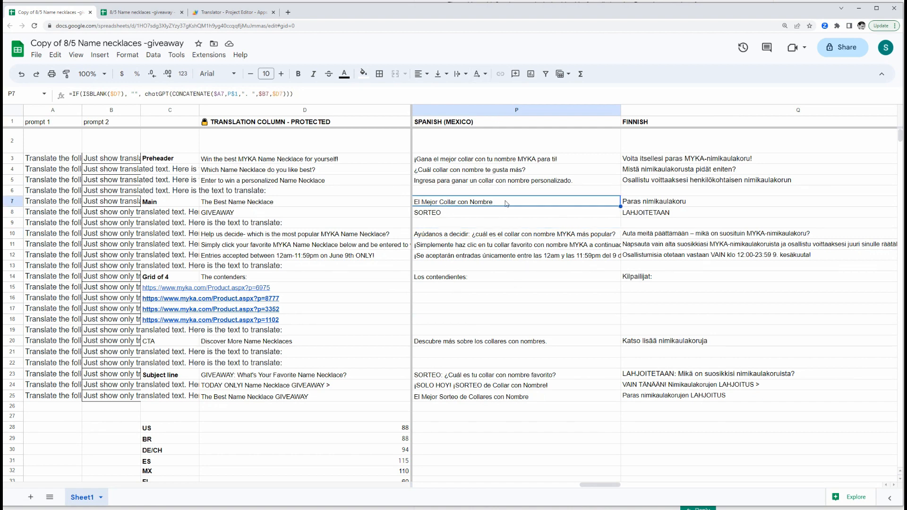
{"action": "left_click", "coordinate": [513, 161]}
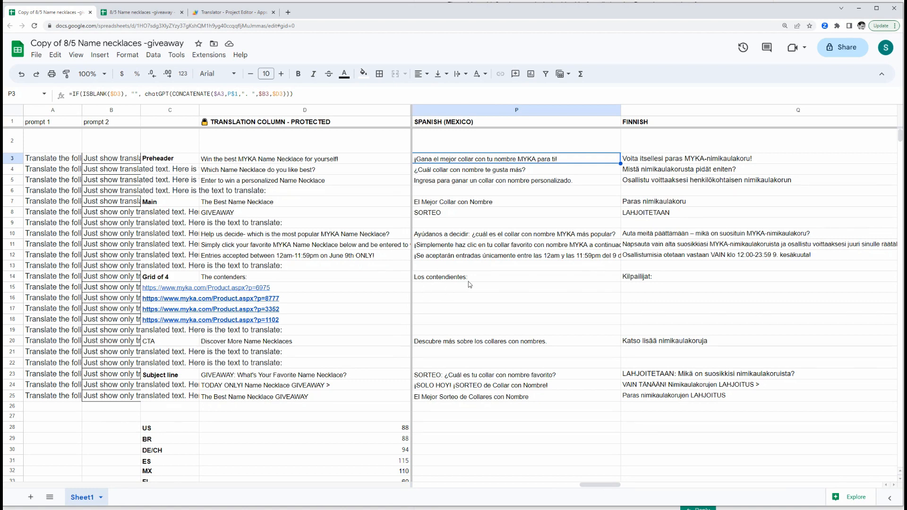
- Switch to the Translator project in Apps Script and highlight the API key value assigned to apiKey
{"action": "left_click", "coordinate": [229, 13]}
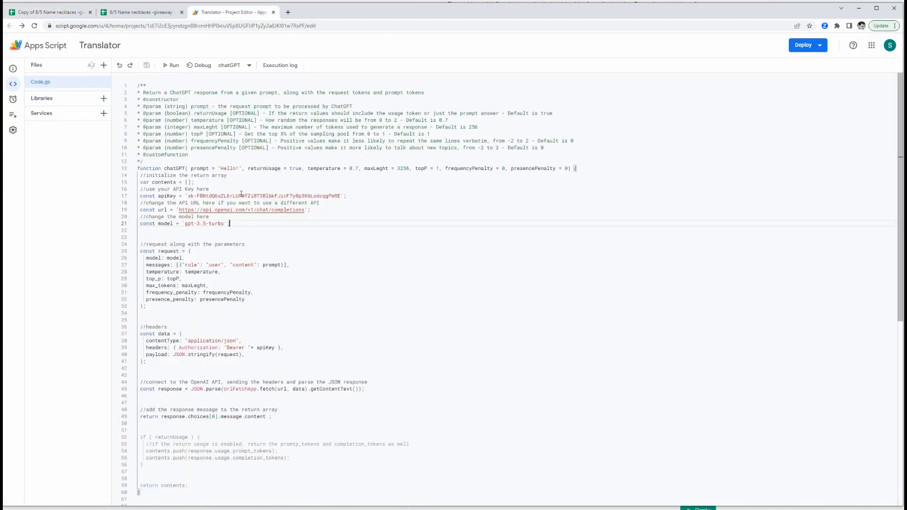
{"action": "left_click_drag", "start_coordinate": [185, 197], "coordinate": [347, 198]}
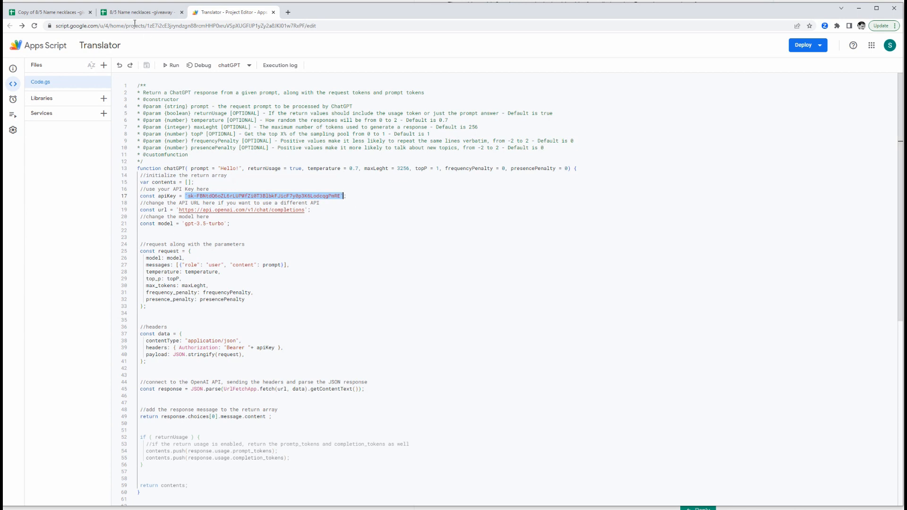
- Return to the giveaway sheet copy and highlight the whole chatGPT formula in P3, leaving it without edits
{"action": "left_click", "coordinate": [47, 12]}
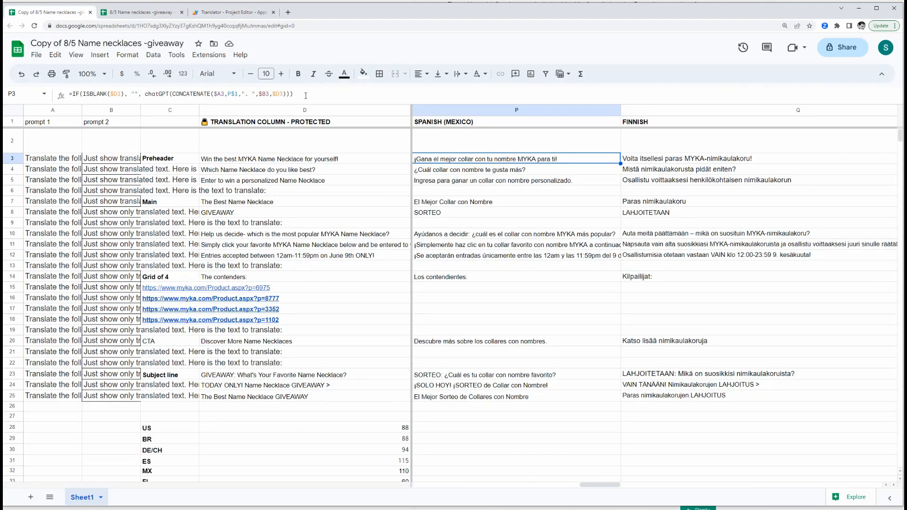
{"action": "left_click_drag", "start_coordinate": [305, 93], "coordinate": [69, 94]}
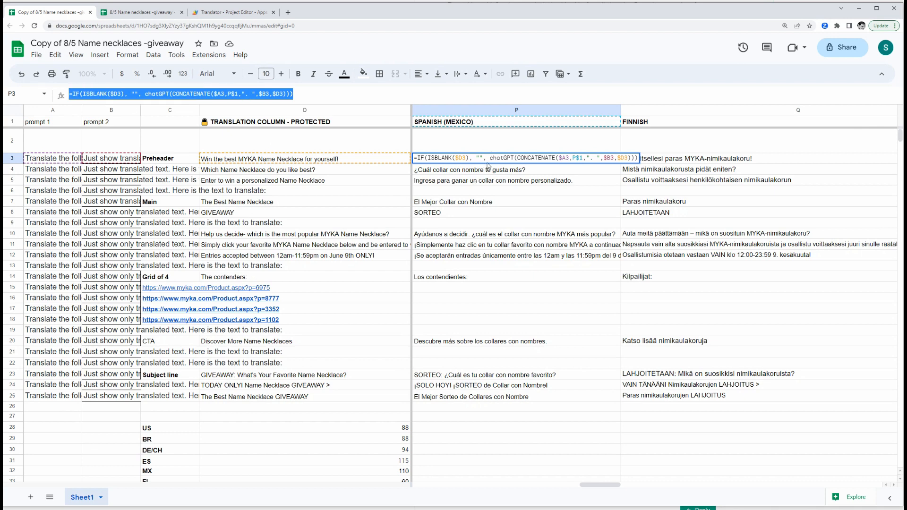
{"action": "left_click", "coordinate": [532, 320]}
{"action": "left_click", "coordinate": [567, 161]}
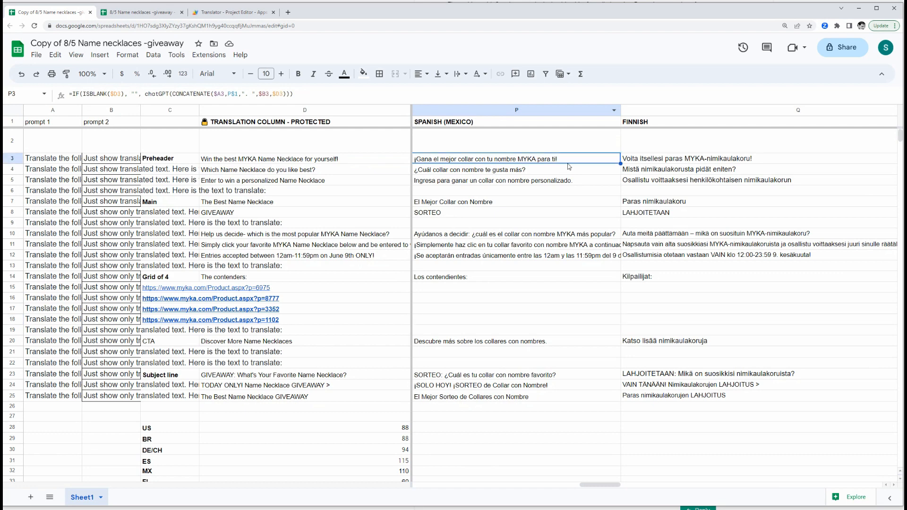